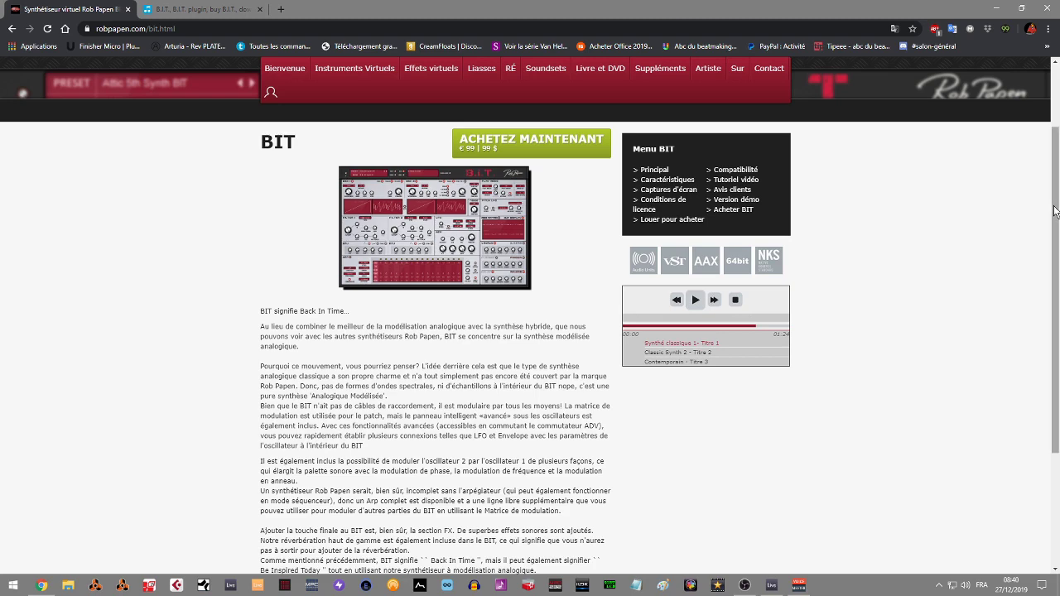
# Read the B.I.T. synth's product page on the Rob Papen site and its offer, description and feature list on Plugin Boutique.
pyautogui.moveTo(1054, 213); pyautogui.dragTo(729, 155)
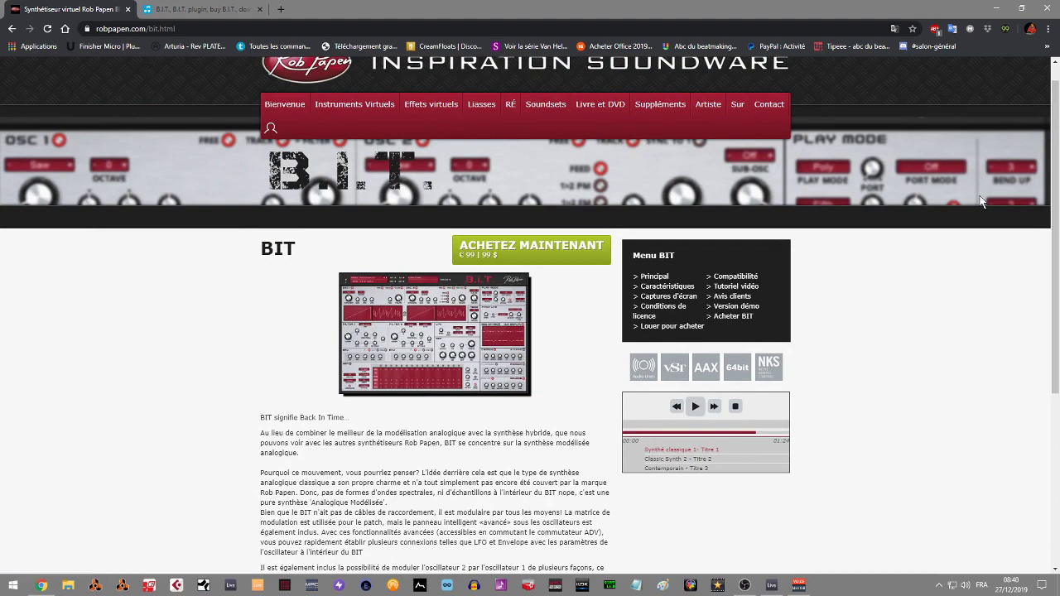
pyautogui.scroll(-2, 585, 256)
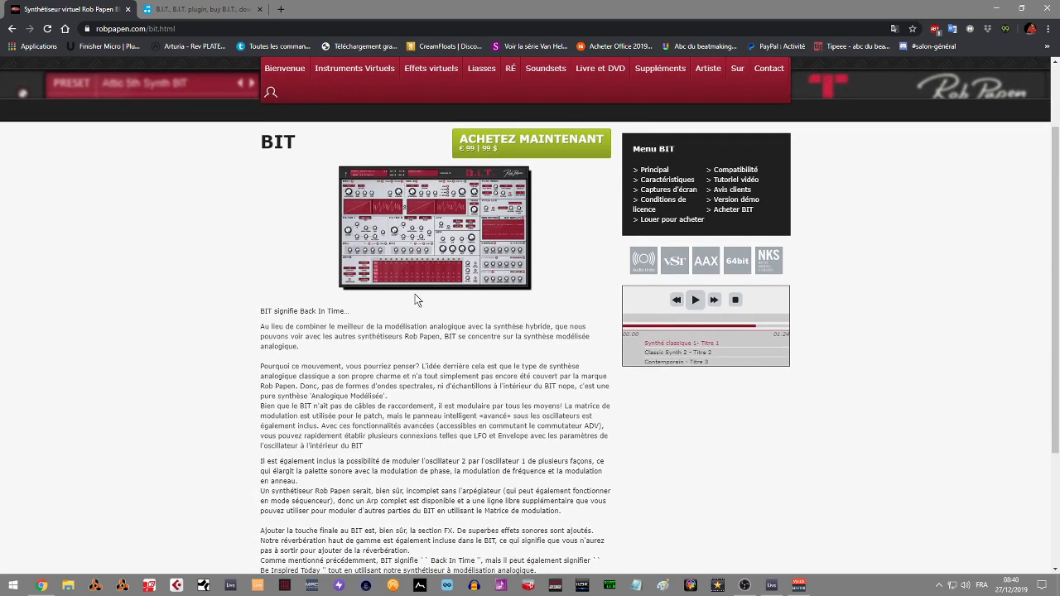
pyautogui.click(203, 12)
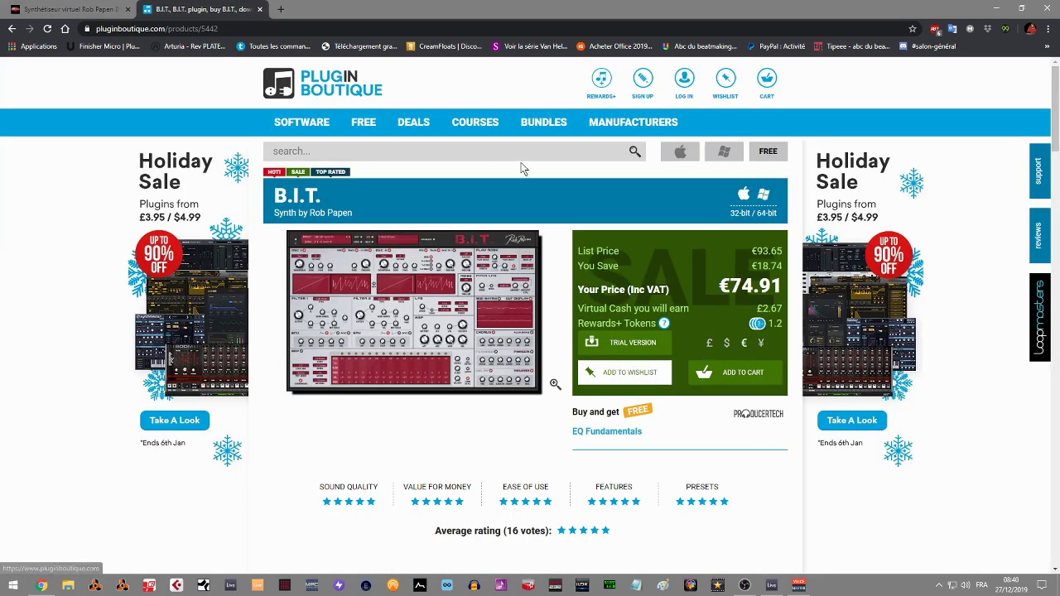
pyautogui.moveTo(1056, 108); pyautogui.dragTo(1056, 129)
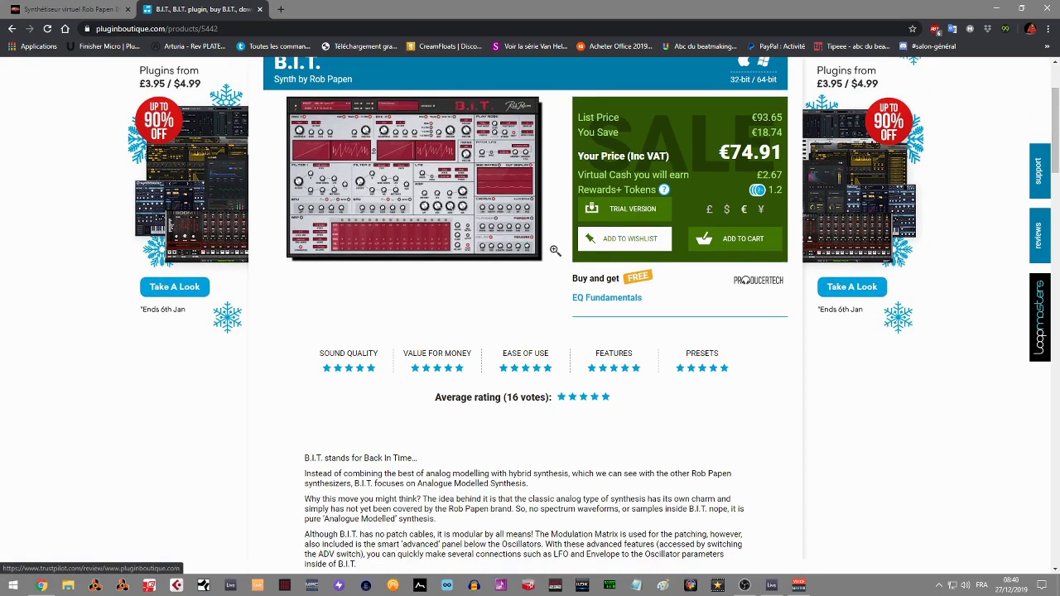
pyautogui.moveTo(1057, 138)
pyautogui.mouseDown()
pyautogui.moveTo(1057, 197)
pyautogui.moveTo(1056, 120)
pyautogui.mouseUp()
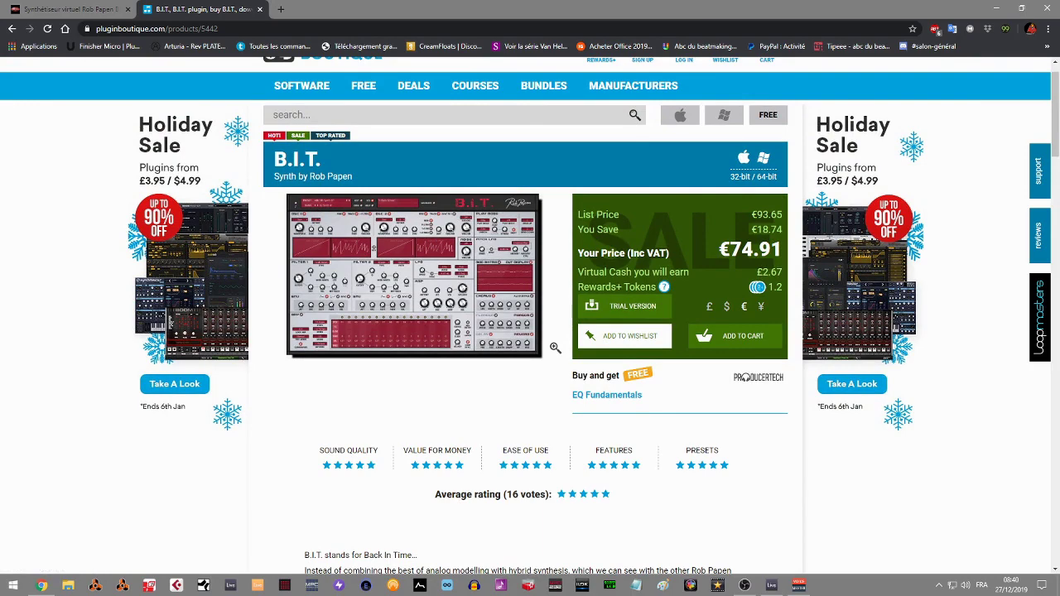
pyautogui.moveTo(1054, 120); pyautogui.dragTo(1046, 207)
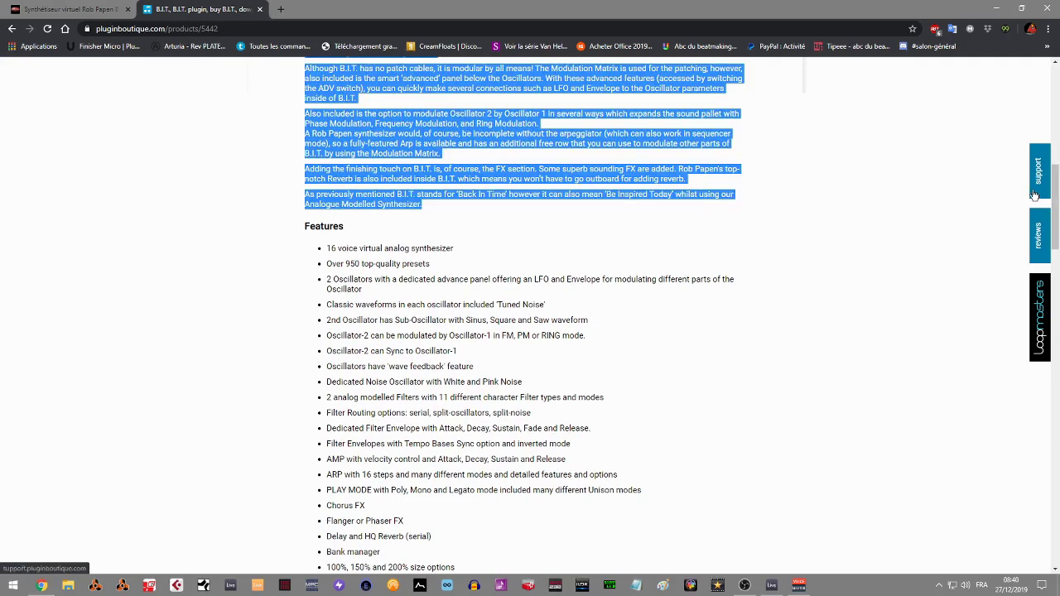
pyautogui.click(989, 194)
pyautogui.moveTo(1053, 195); pyautogui.dragTo(1056, 114)
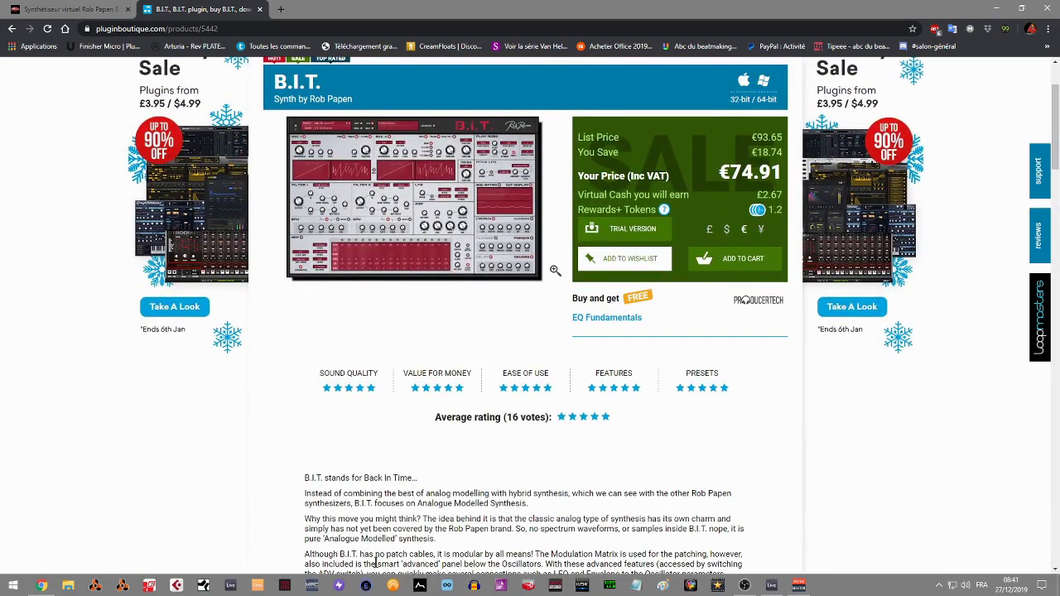
# Switch to the Ableton Live set, view the B.I.T. synth on track 5 and stop playback.
pyautogui.moveTo(771, 586)
pyautogui.click(770, 534)
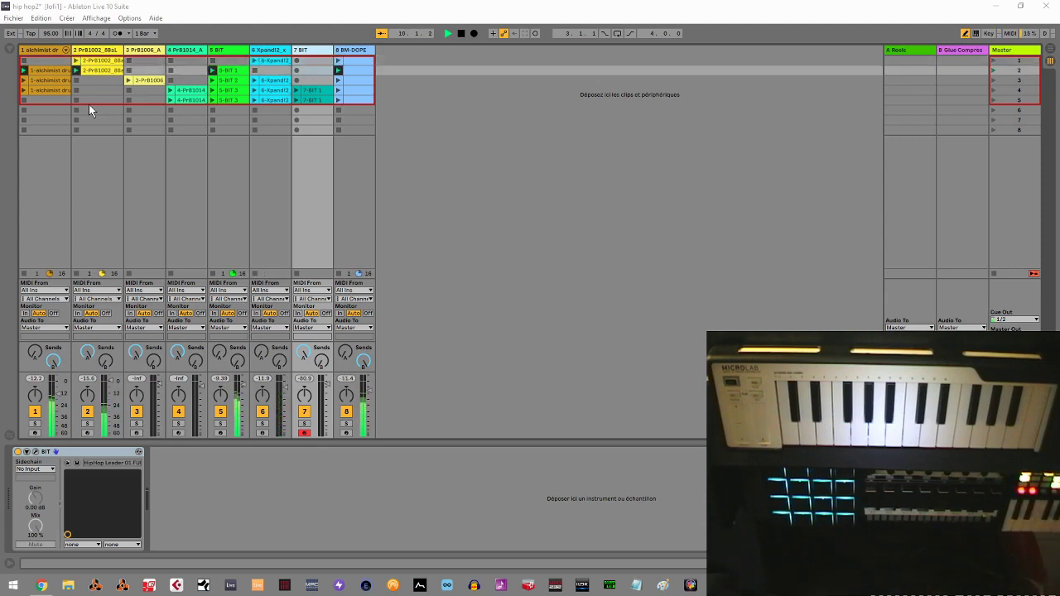
pyautogui.click(224, 50)
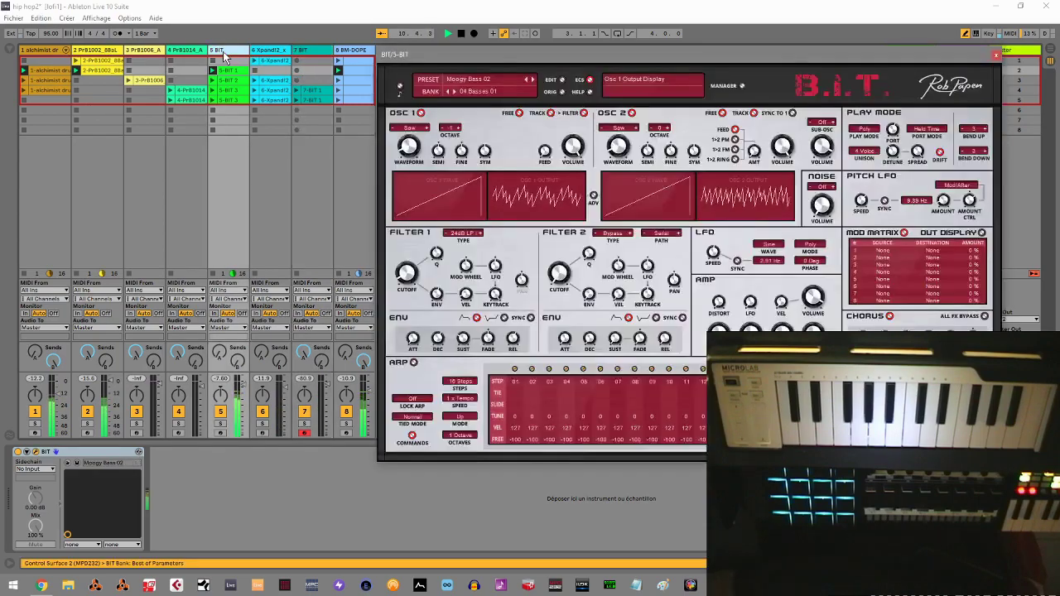
pyautogui.moveTo(594, 49); pyautogui.dragTo(477, 53)
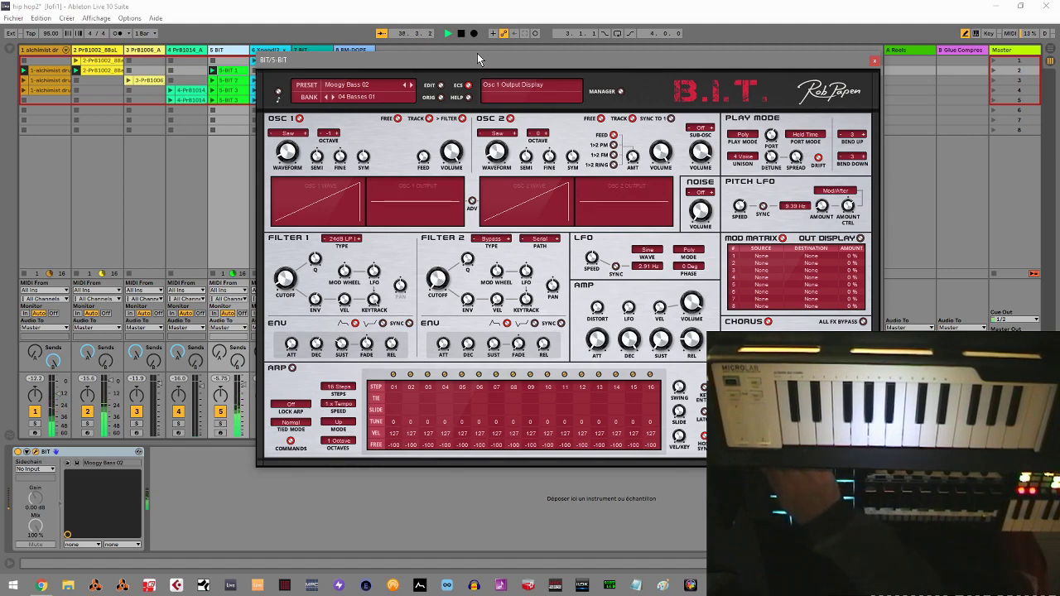
pyautogui.press('space')
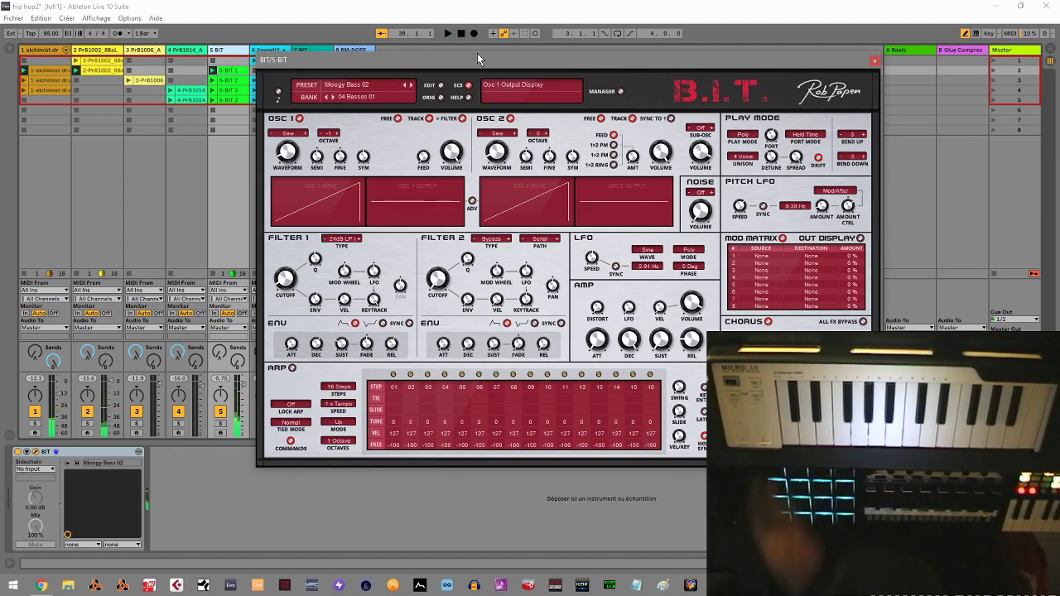
pyautogui.click(873, 60)
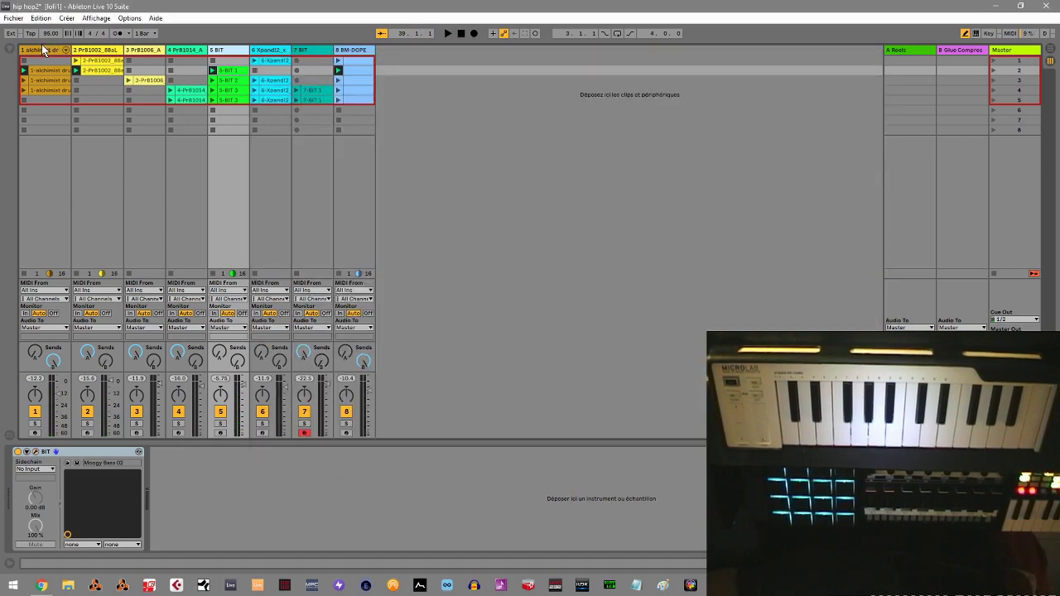
# View the alchimist drum rack on track 1 and the sliced samples on tracks 2 and 3.
pyautogui.click(61, 57)
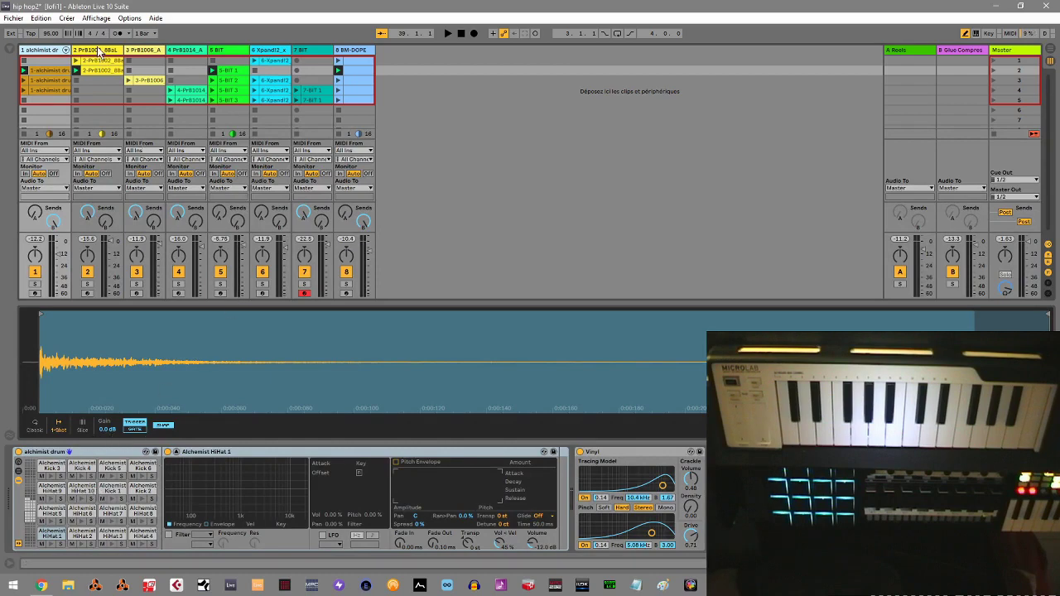
pyautogui.click(98, 50)
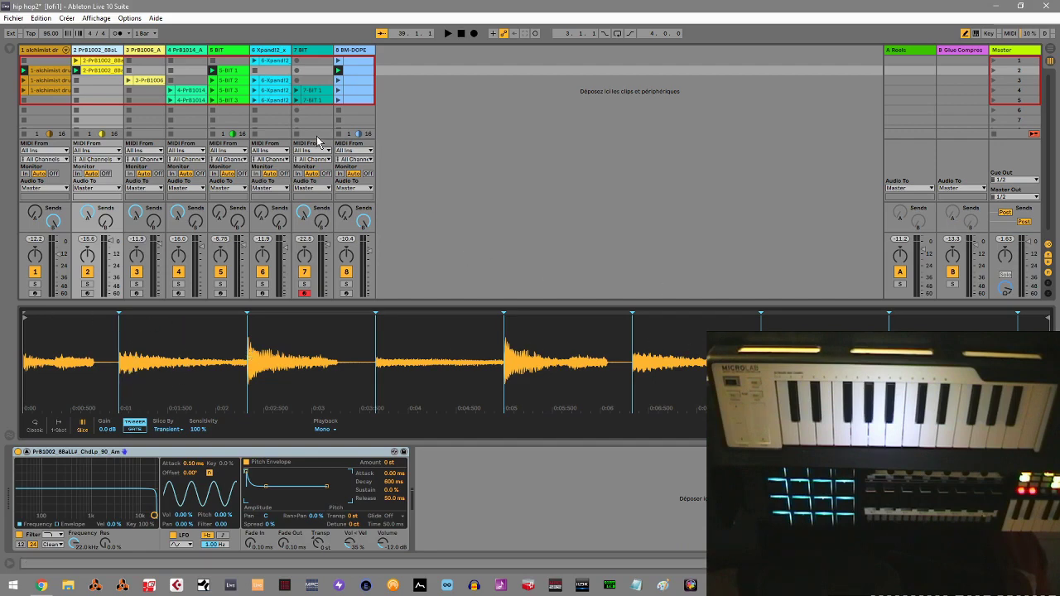
pyautogui.click(141, 53)
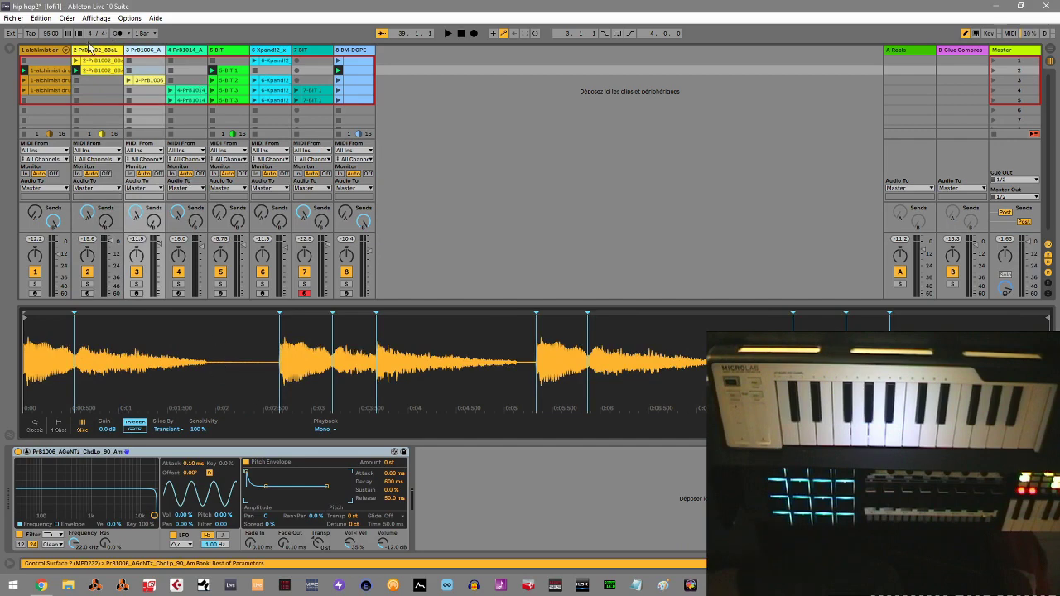
# Arm sampler tracks 2, 3 and 4 one after another to audition their sliced chord loops.
pyautogui.click(92, 50)
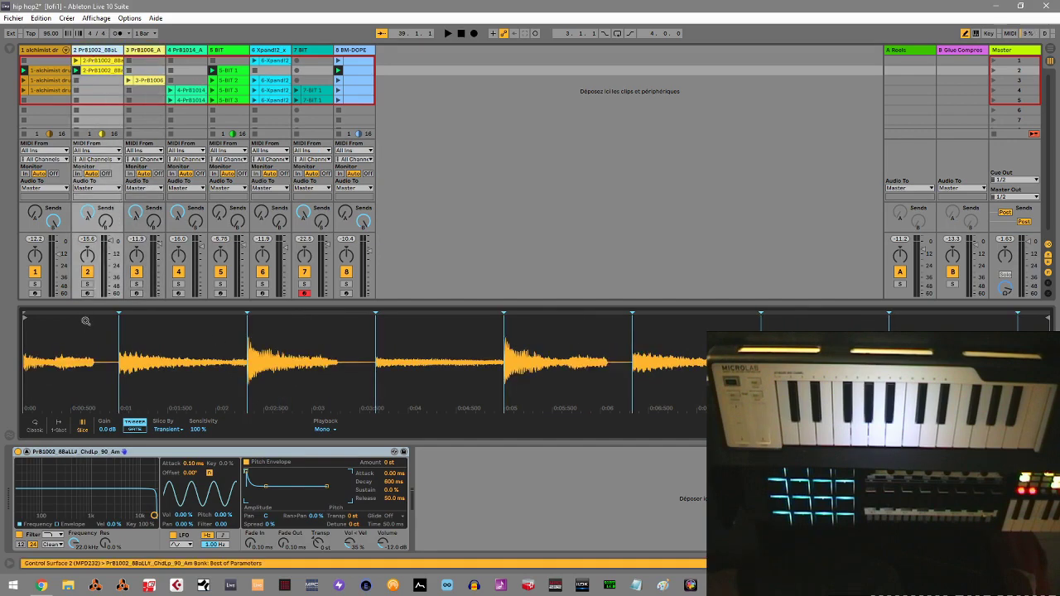
pyautogui.click(87, 293)
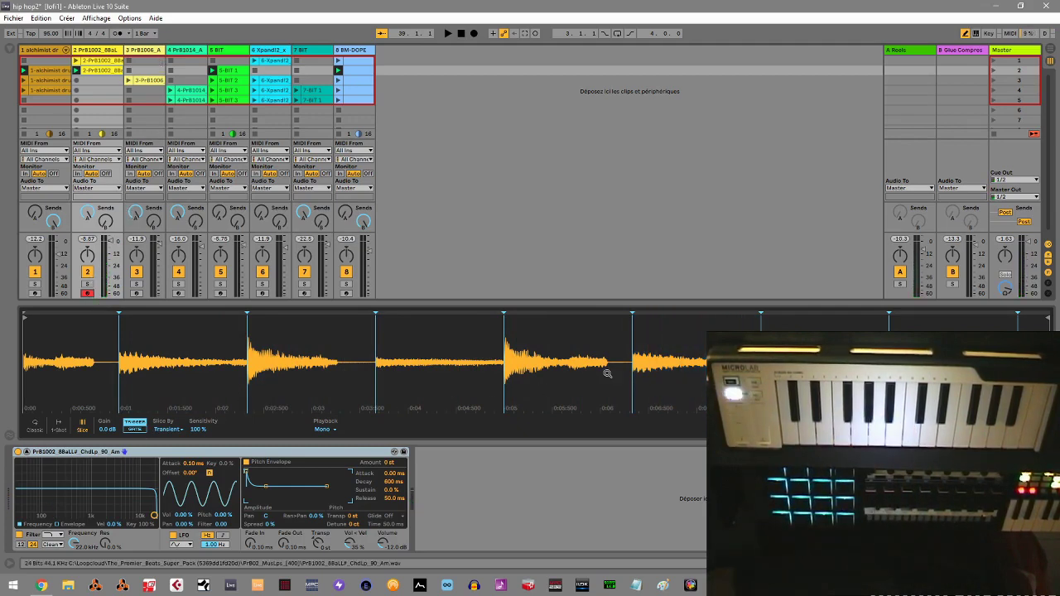
pyautogui.click(139, 54)
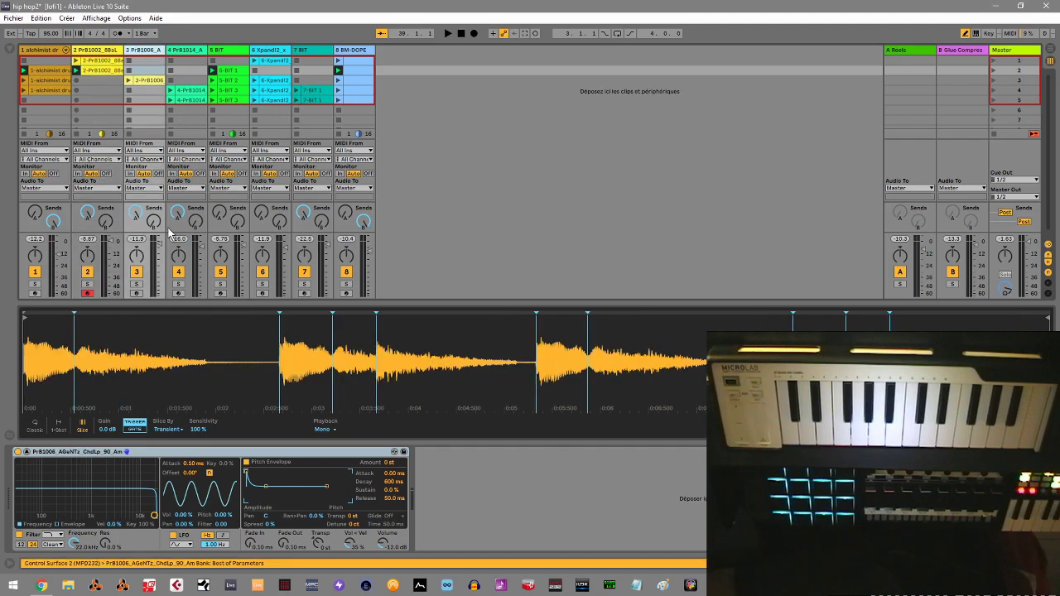
pyautogui.click(137, 294)
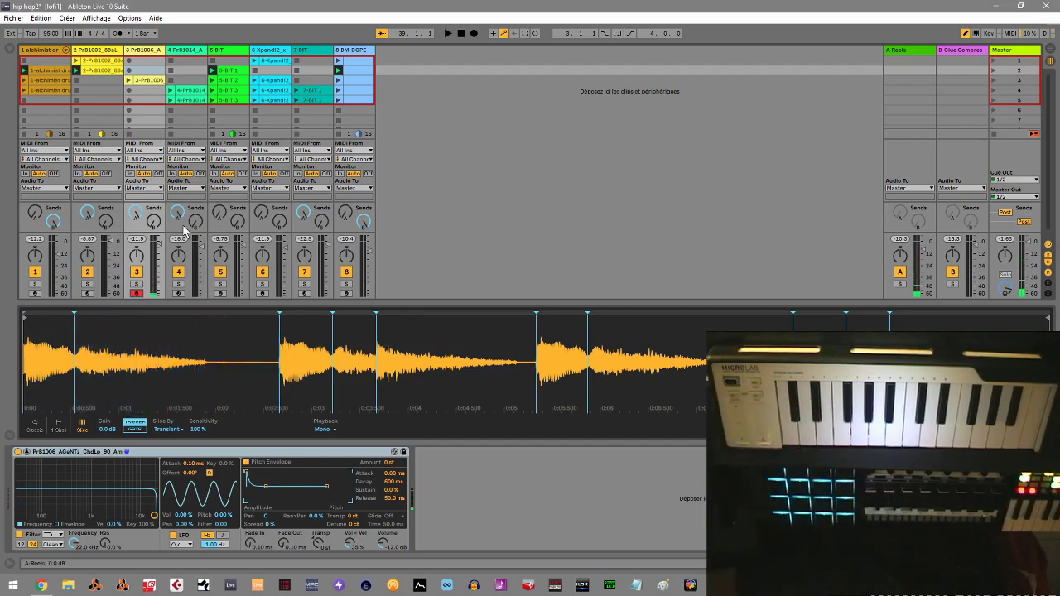
pyautogui.click(179, 294)
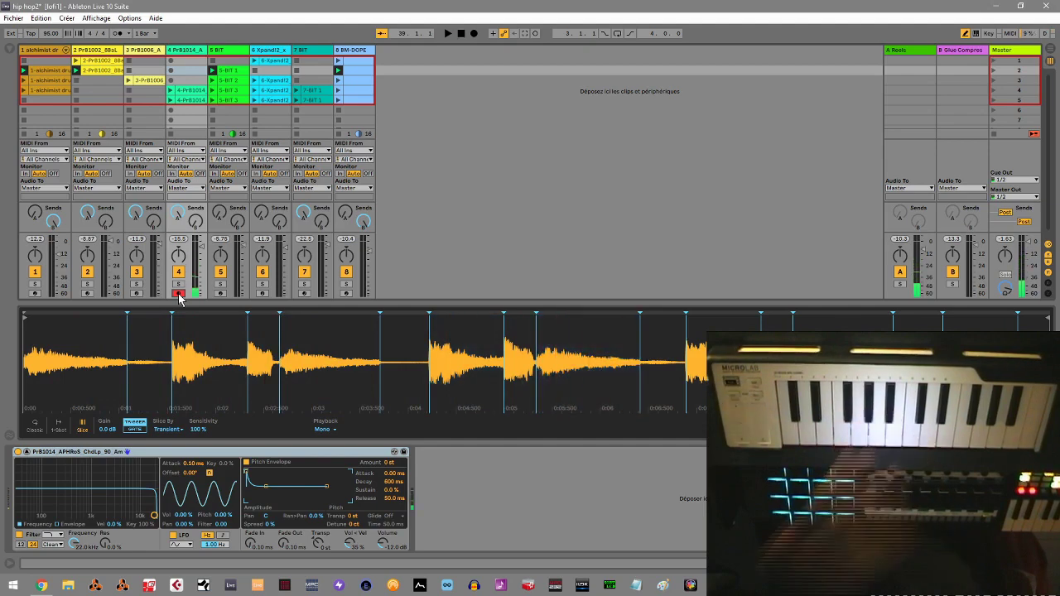
# Arm track 5 with its B.I.T. synth window open, and do the same for the Xpand!2 electric piano on track 6.
pyautogui.click(221, 53)
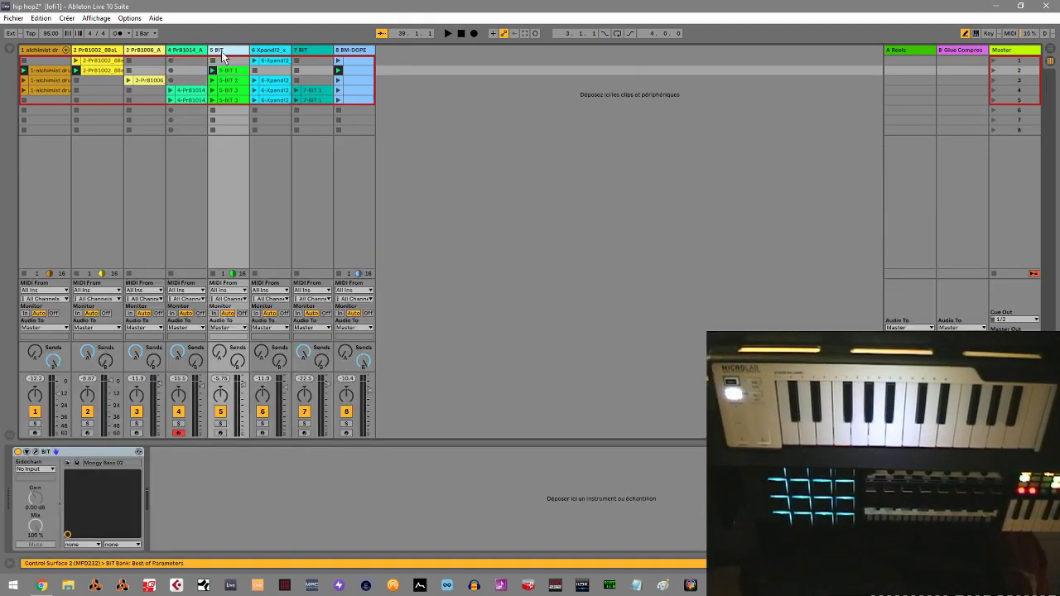
pyautogui.click(37, 453)
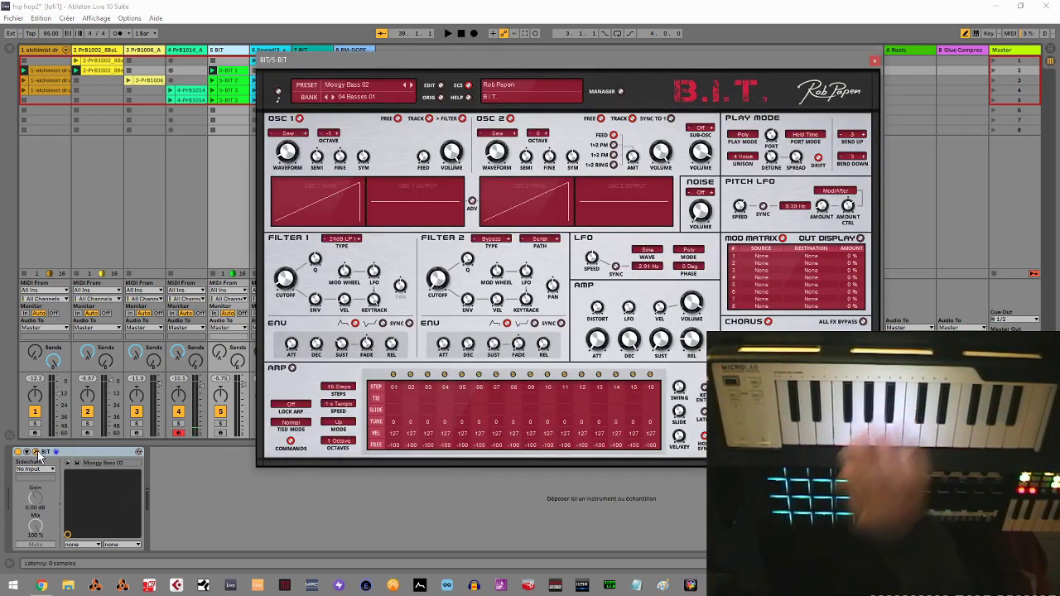
pyautogui.click(222, 433)
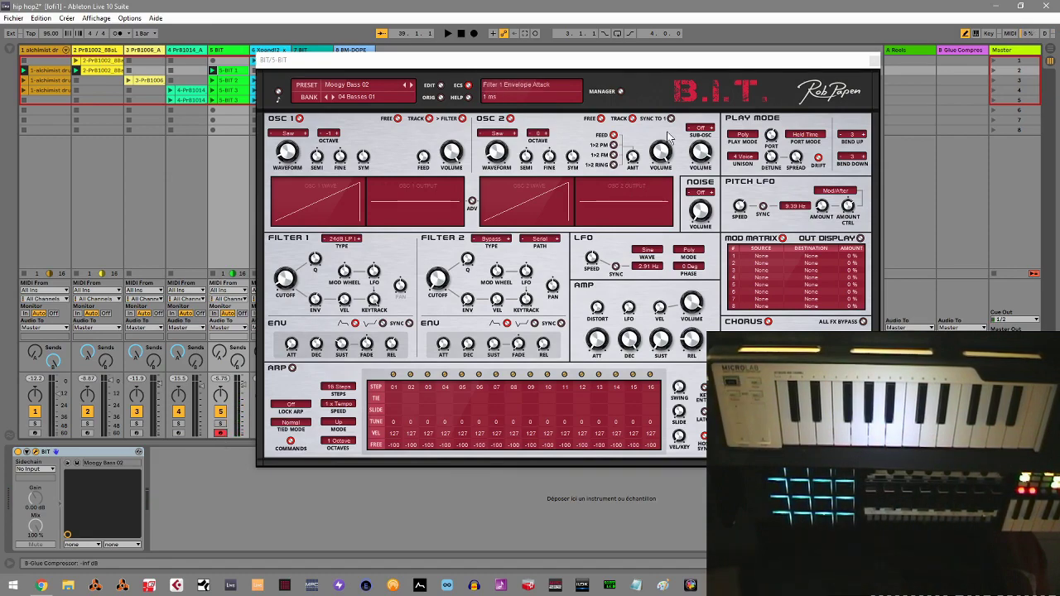
pyautogui.moveTo(808, 68); pyautogui.dragTo(825, 151)
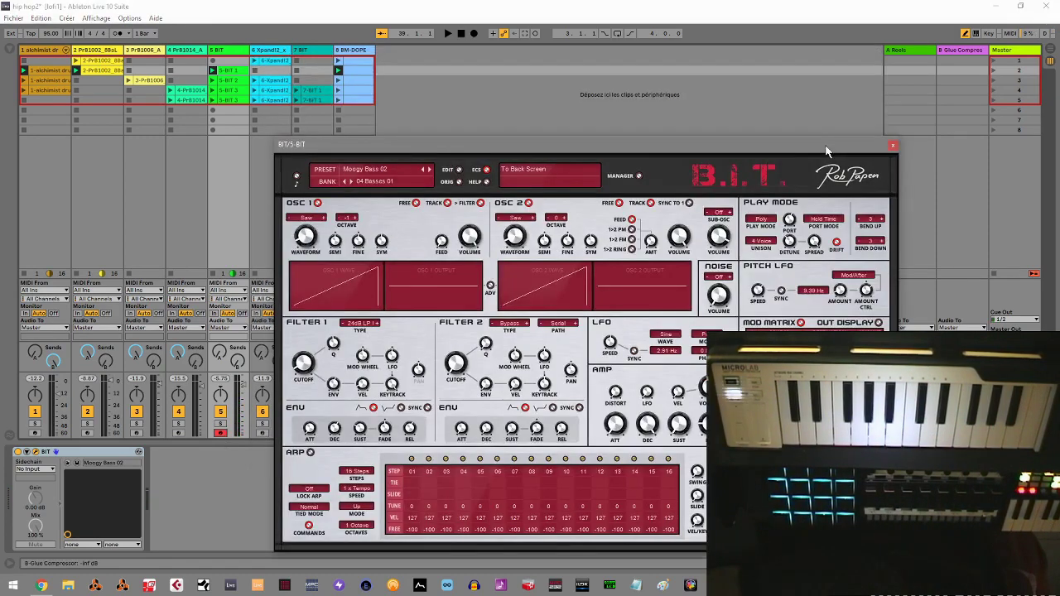
pyautogui.click(275, 49)
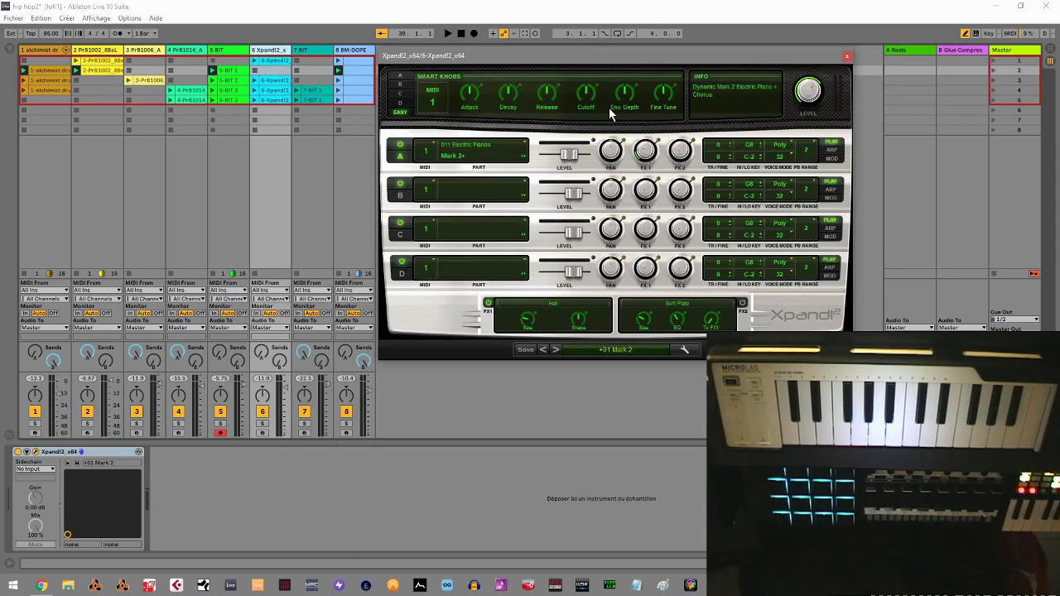
pyautogui.click(262, 435)
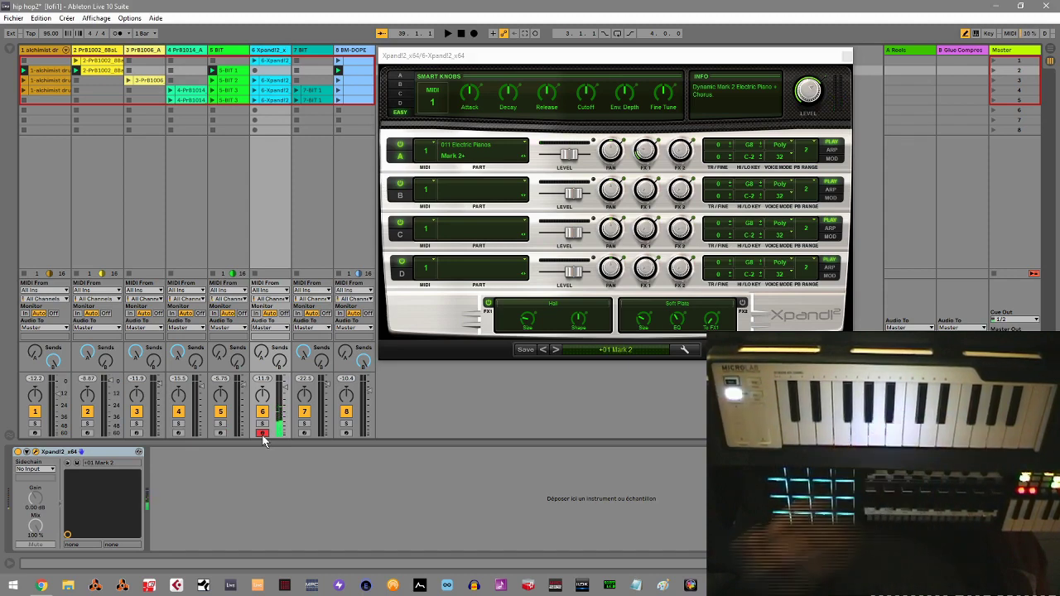
# View the B.I.T. lead synth on track 7 and the Beatmaker Dope instrument on track 8, closing each plugin window.
pyautogui.click(303, 55)
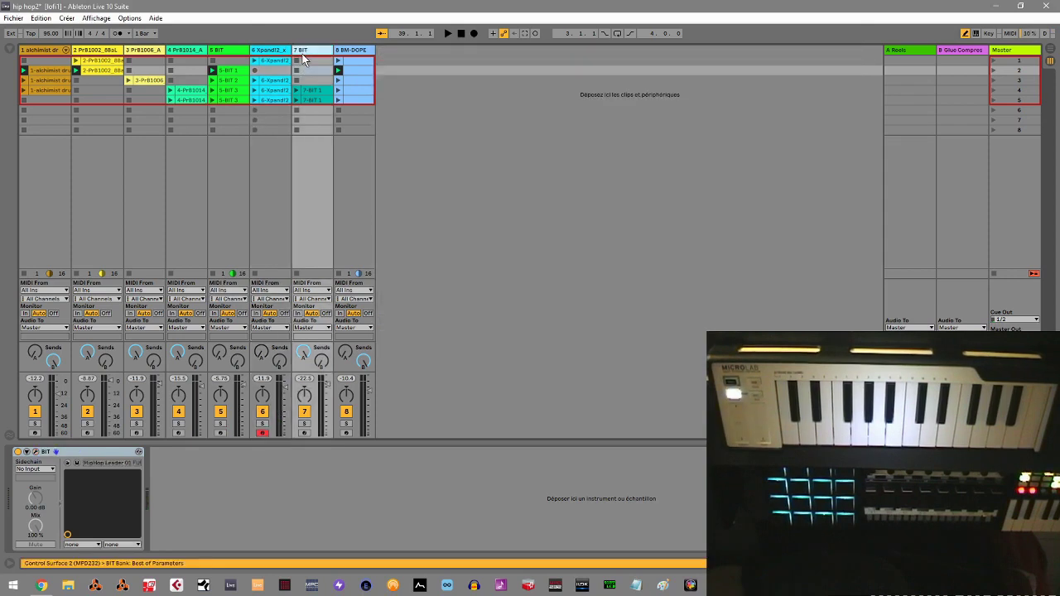
pyautogui.click(35, 455)
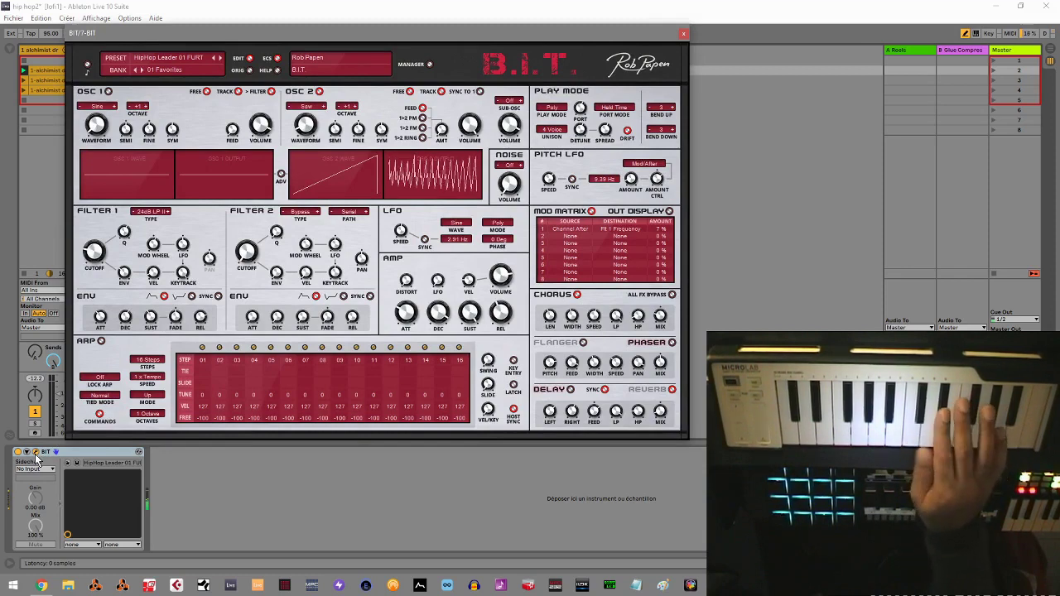
pyautogui.click(682, 35)
pyautogui.click(360, 53)
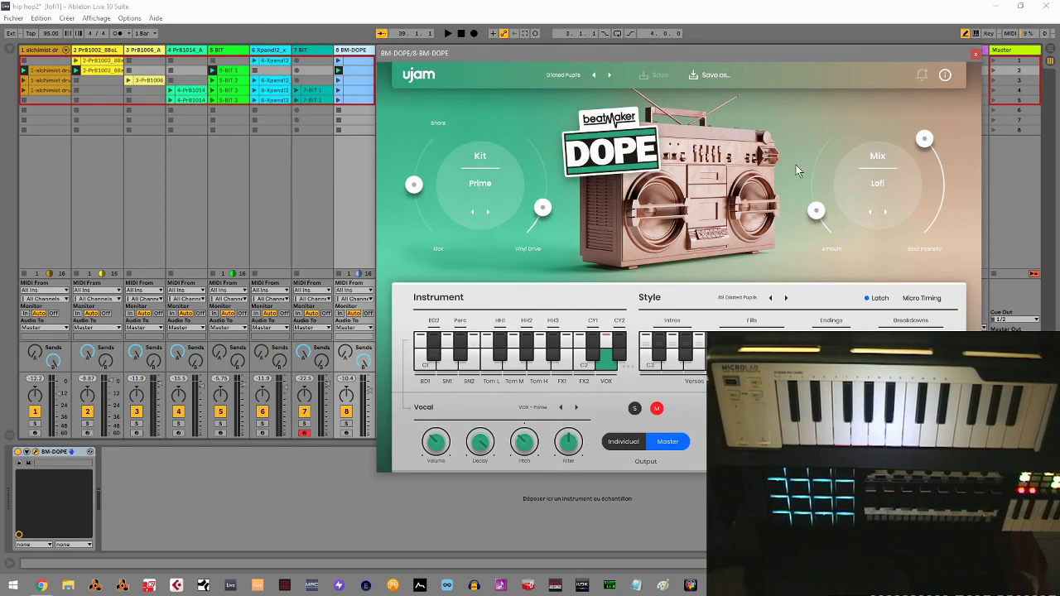
pyautogui.click(974, 53)
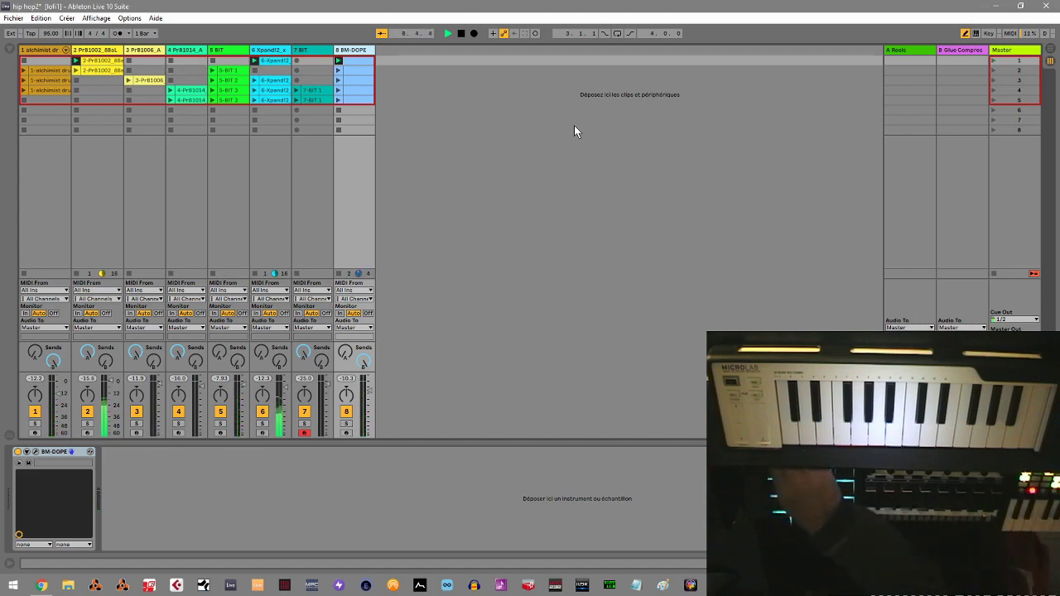
# Open the preset manager of track 7's B.I.T. synth, browse the 00 Introduction bank and return to the 01 Favorites bank.
pyautogui.click(309, 52)
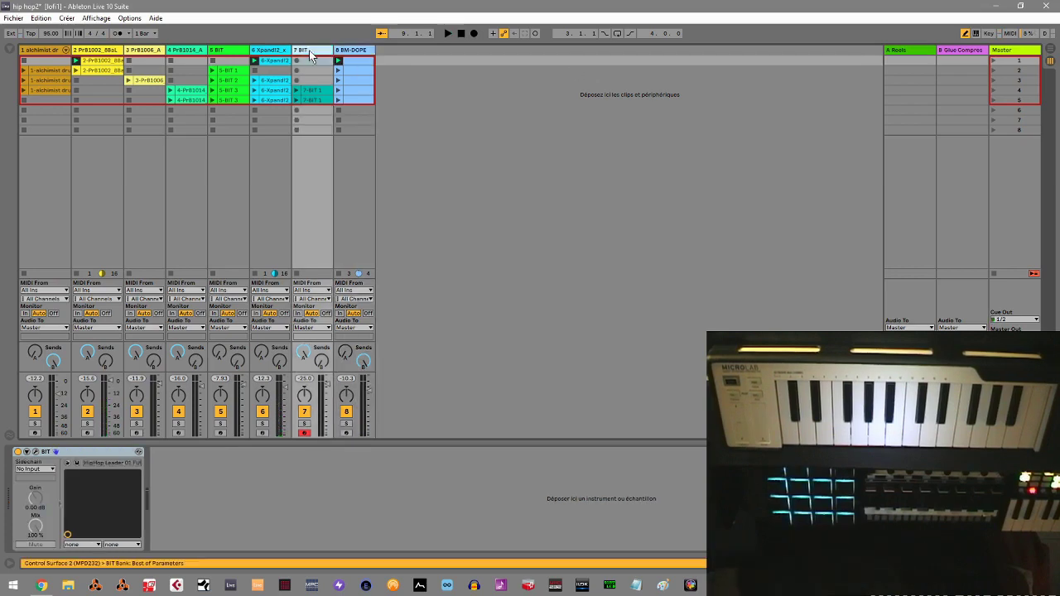
pyautogui.click(34, 452)
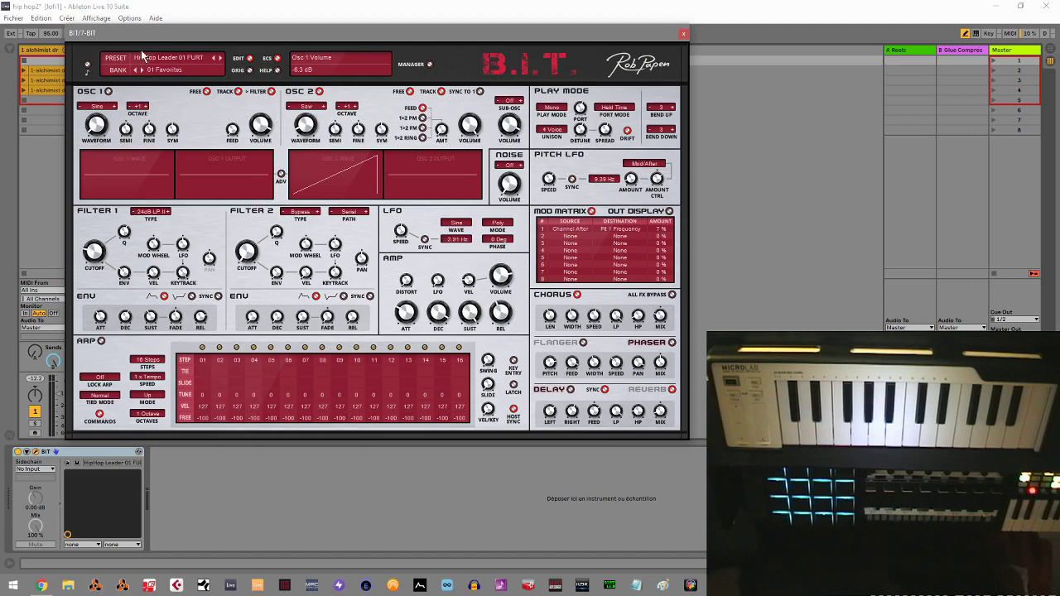
pyautogui.click(89, 63)
pyautogui.click(429, 66)
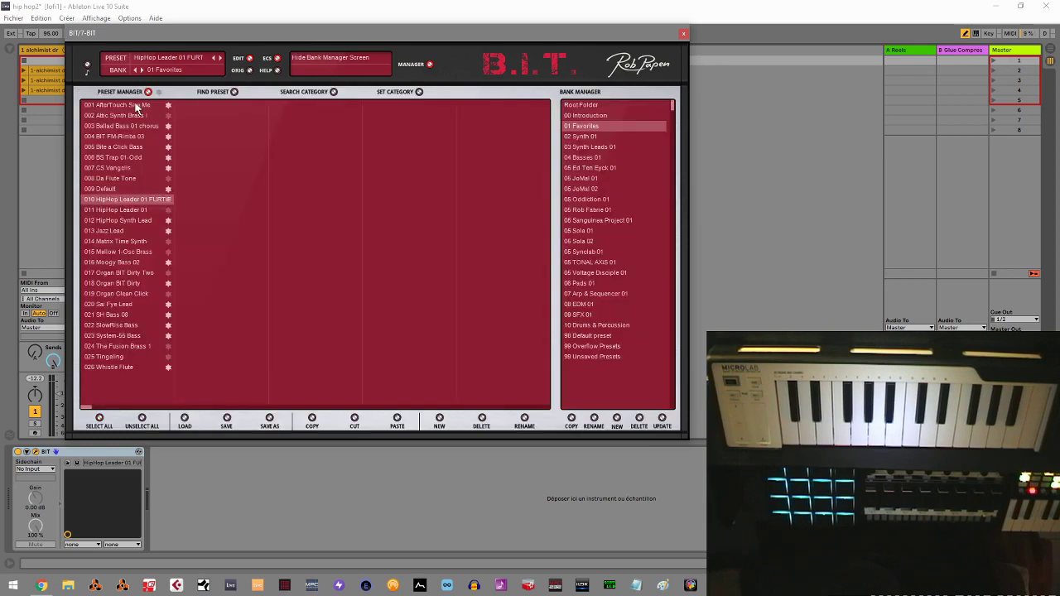
pyautogui.click(593, 116)
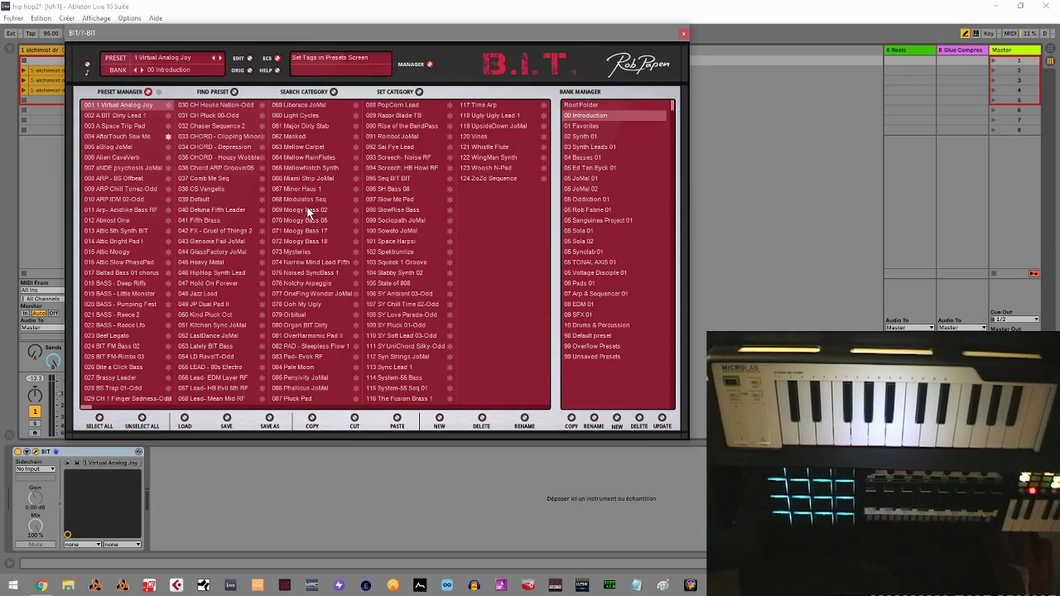
pyautogui.click(583, 127)
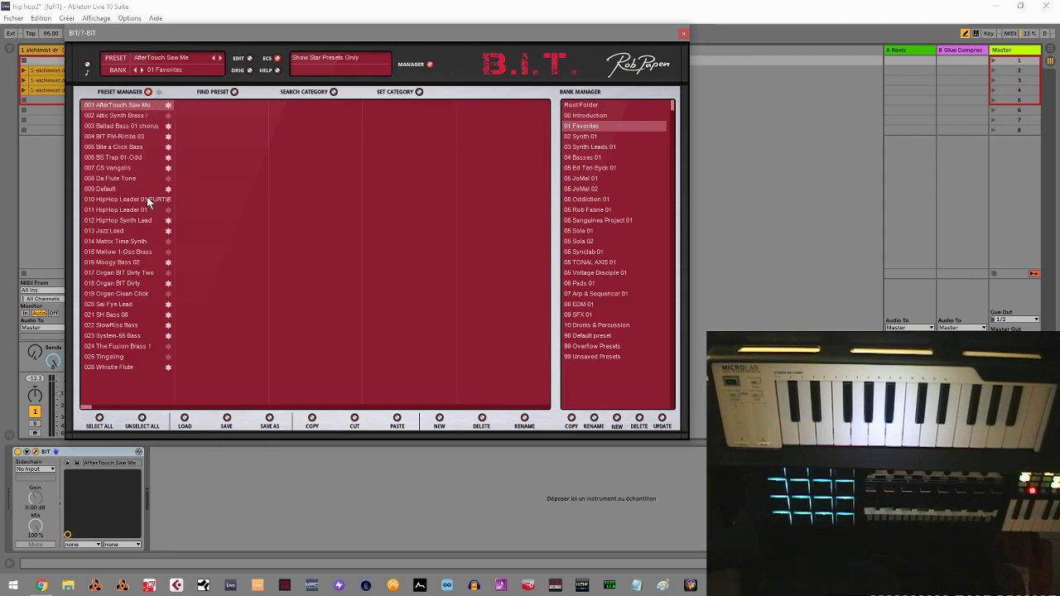
# Browse the 02 Synth 01 bank, then audition BIT 2 Moogy and BIT 70ties Lead in the 03 Synth Leads 01 bank.
pyautogui.click(584, 137)
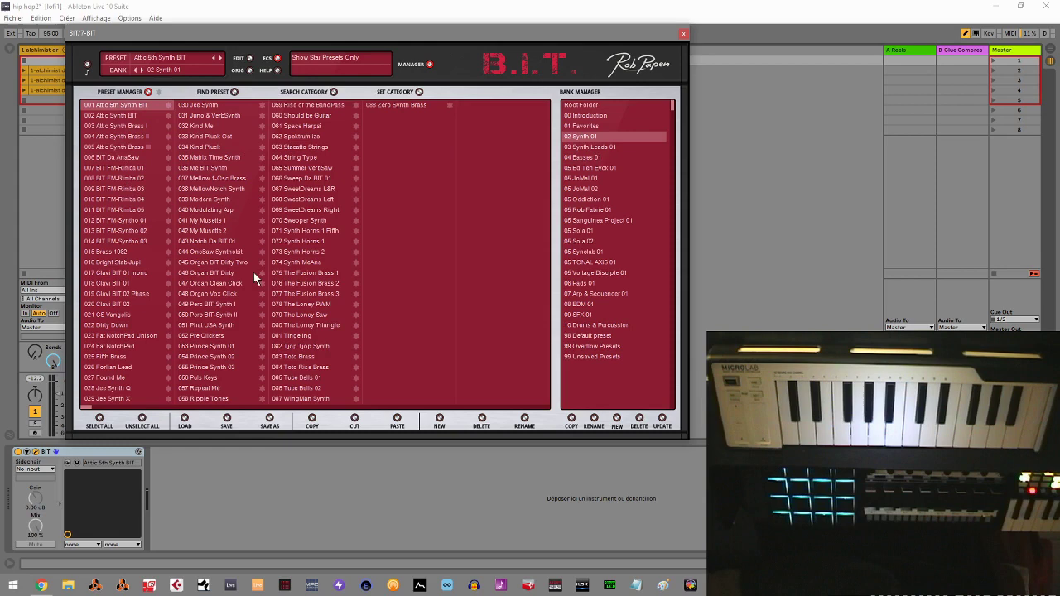
pyautogui.click(590, 148)
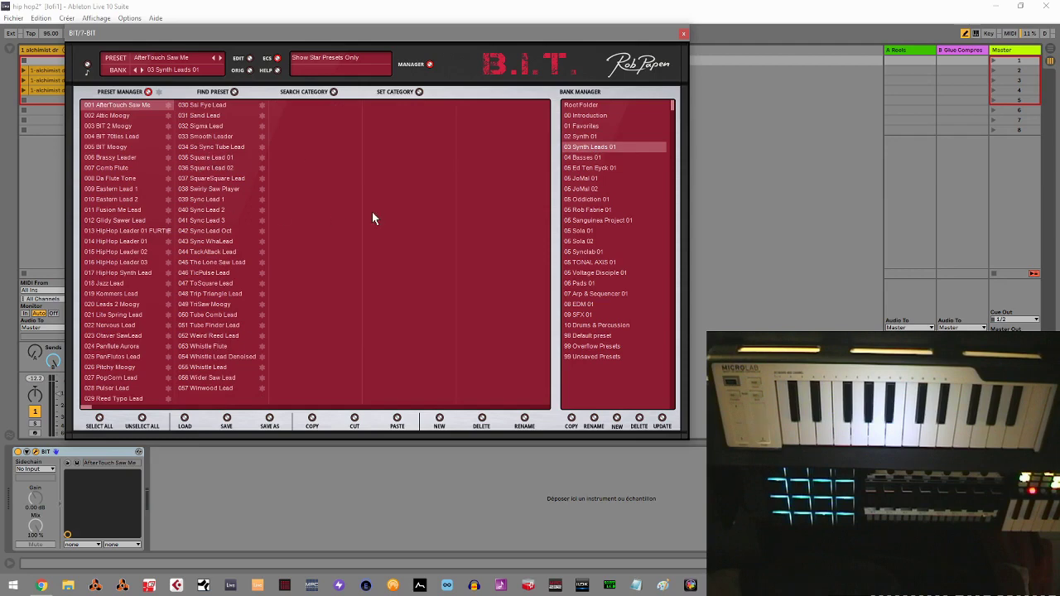
pyautogui.click(98, 128)
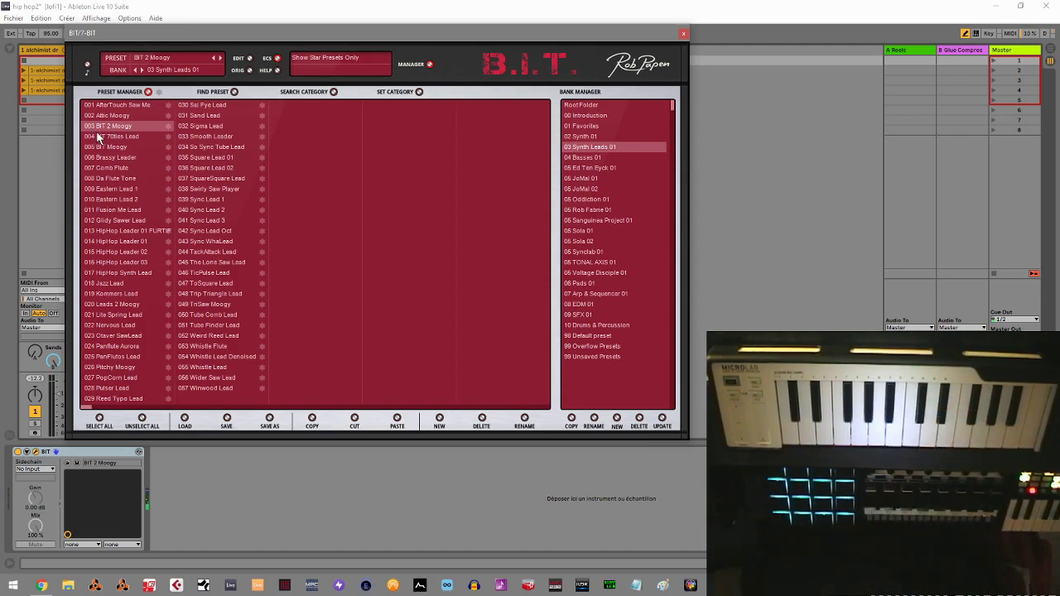
pyautogui.click(98, 137)
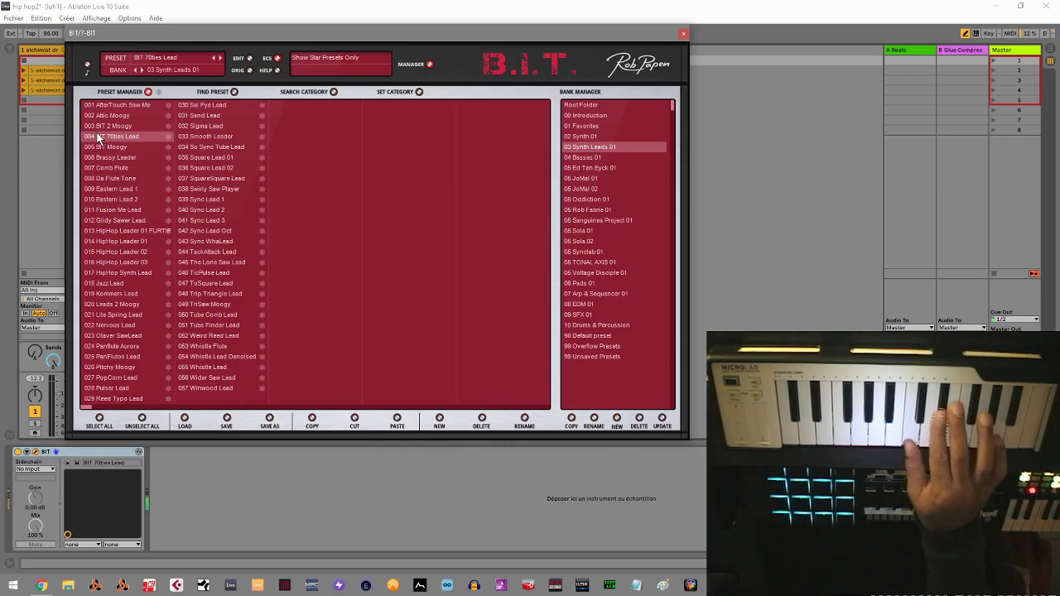
# Audition Da Flute Tone, Eastern Lead 1, Eastern Lead 2, HipHop Leader 03 and TackAttack Lead from the synth leads bank.
pyautogui.click(103, 180)
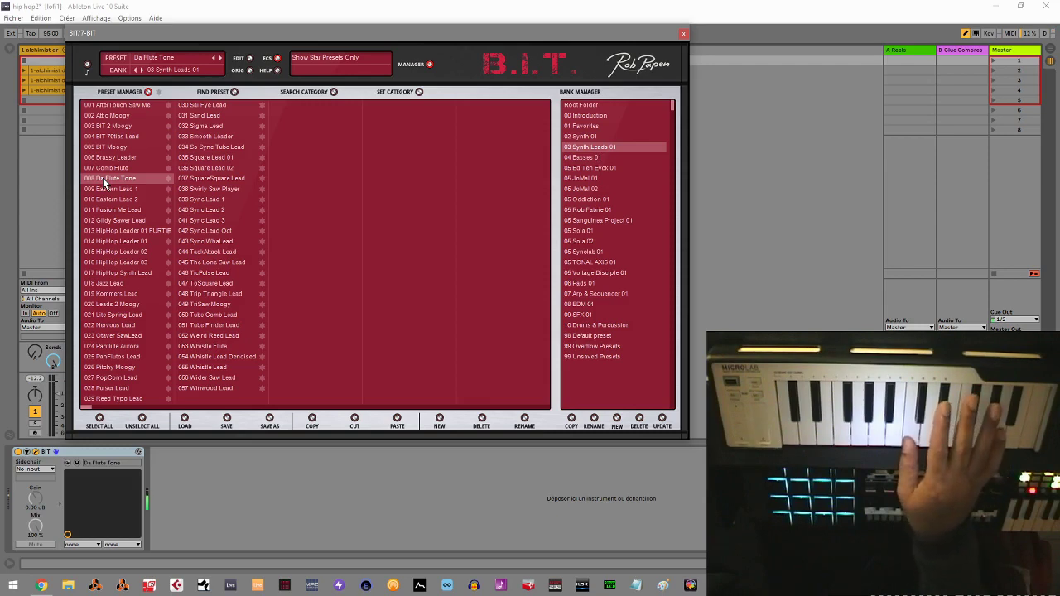
pyautogui.click(105, 189)
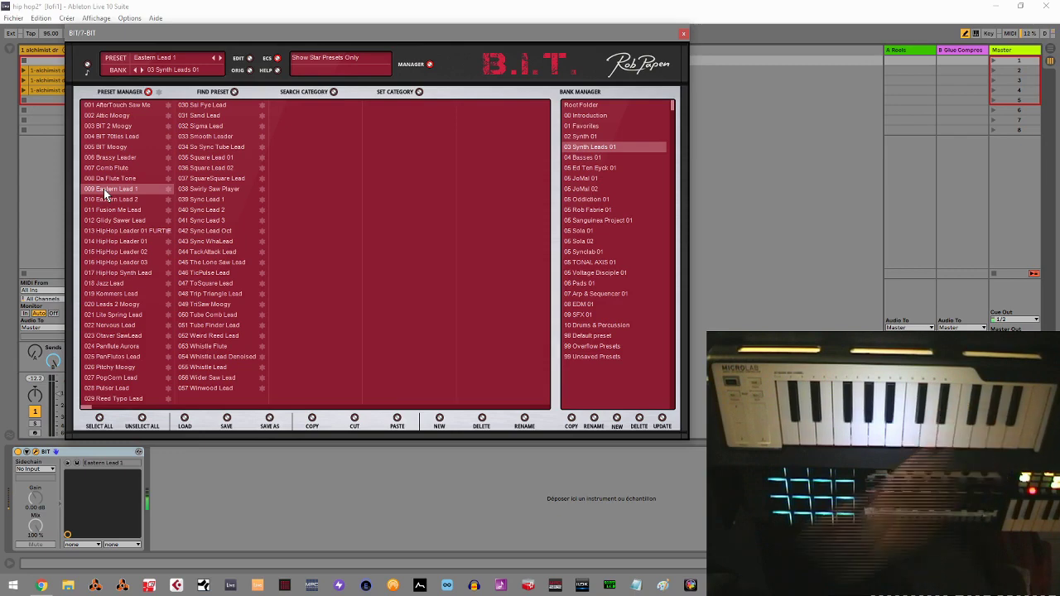
pyautogui.click(111, 201)
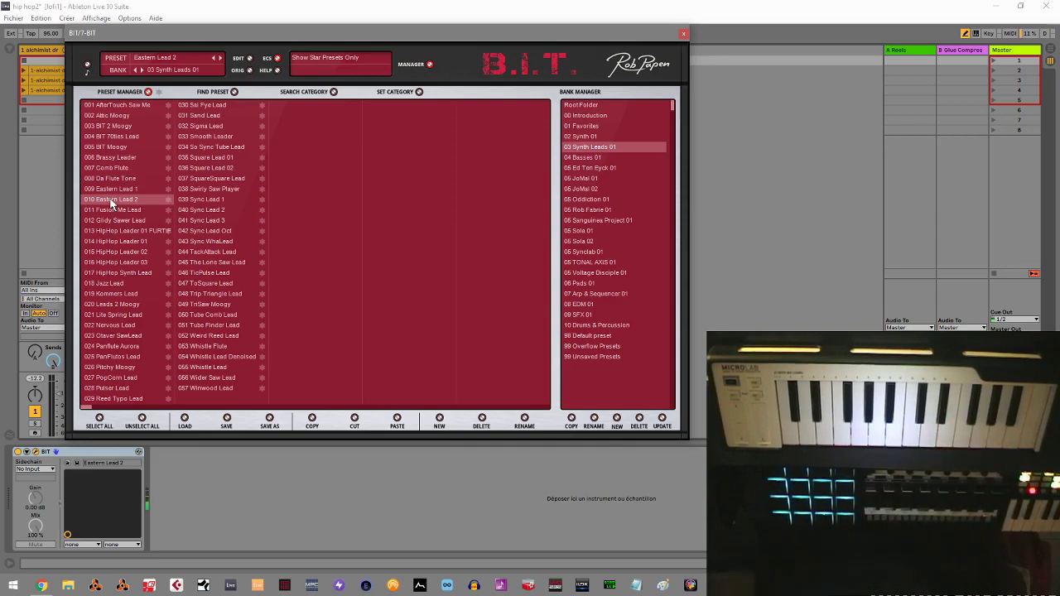
pyautogui.click(116, 262)
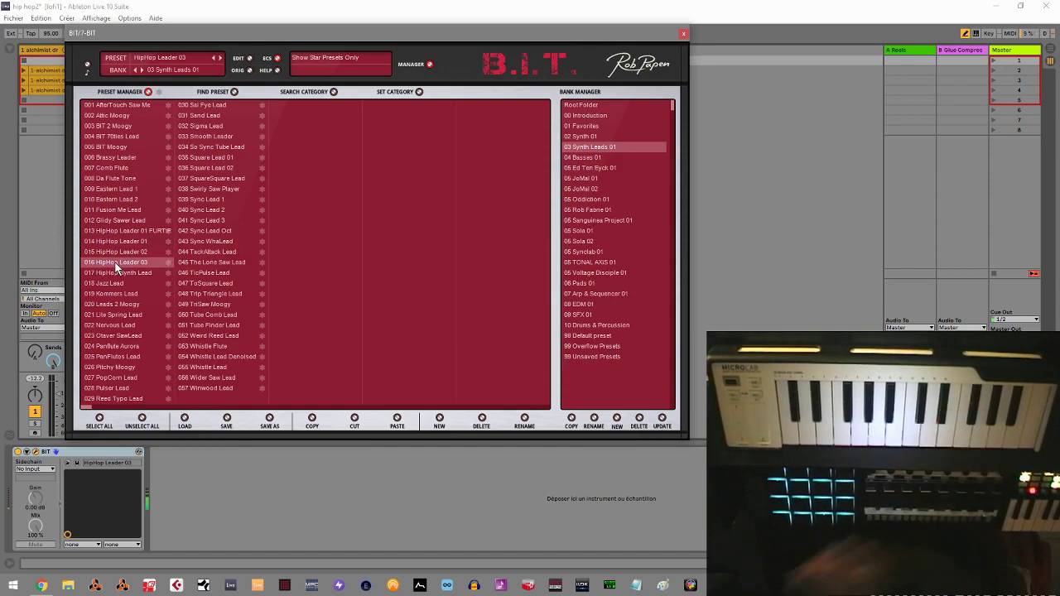
pyautogui.click(227, 252)
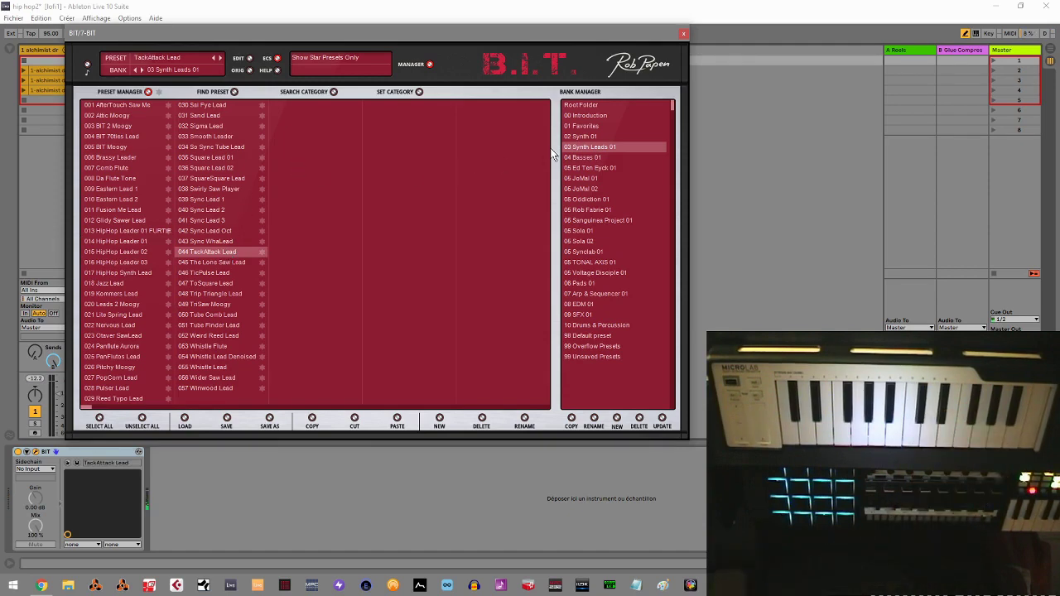
# Audition Moogy Bass 13, Noised SyncBass 1, SH Bass 05, SH Bass 09 and Trance SawBass 01 from the 04 Basses 01 bank.
pyautogui.click(576, 161)
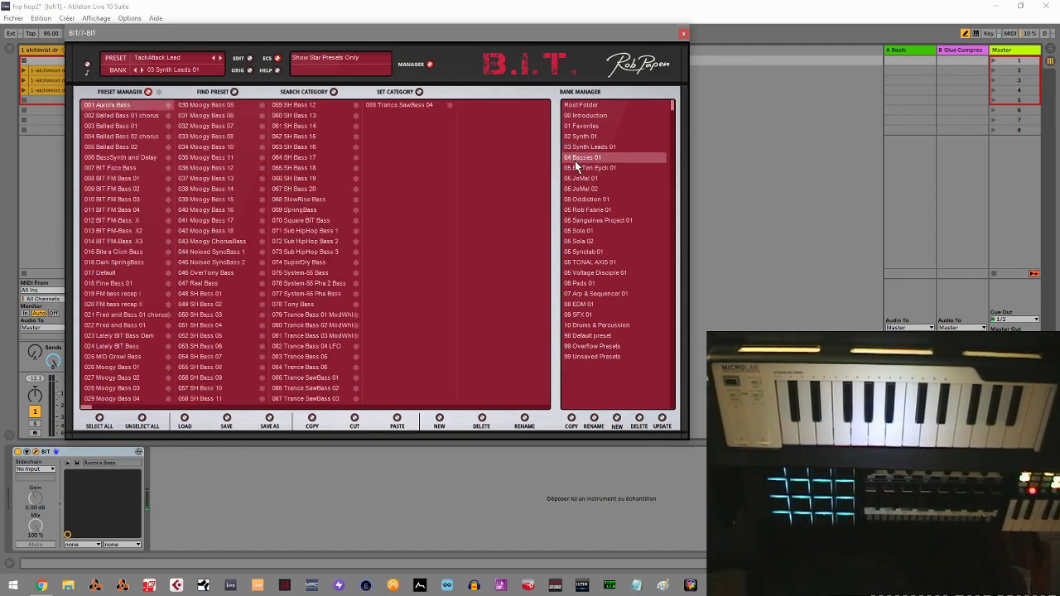
pyautogui.click(189, 179)
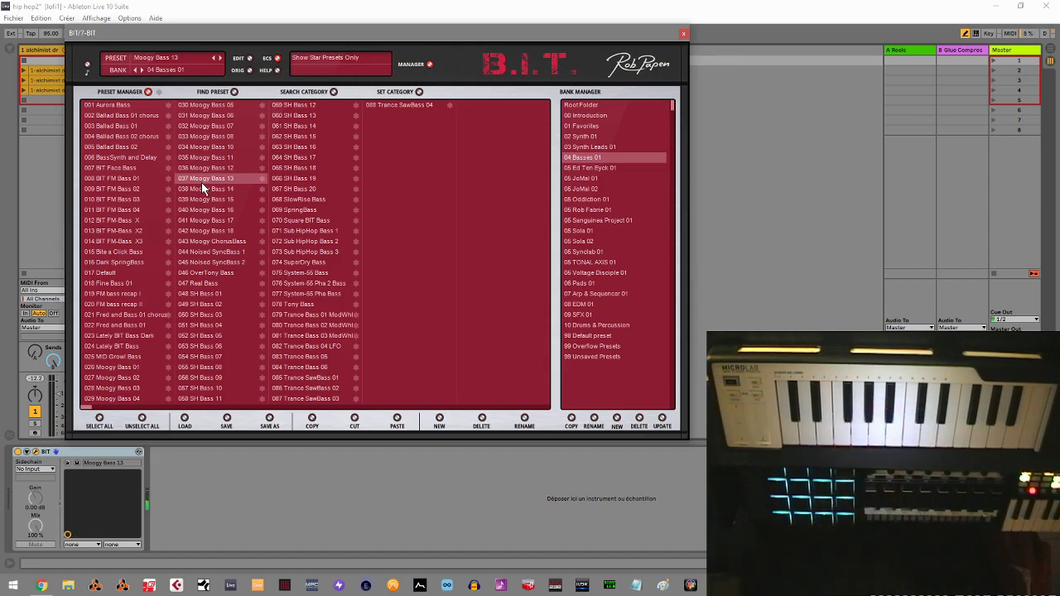
pyautogui.click(214, 252)
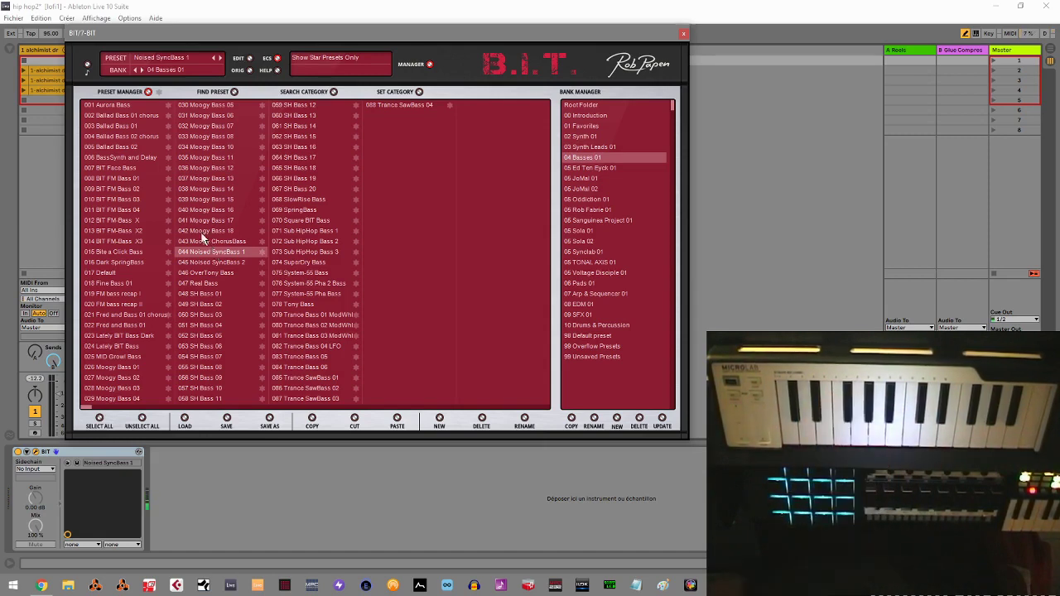
pyautogui.click(189, 335)
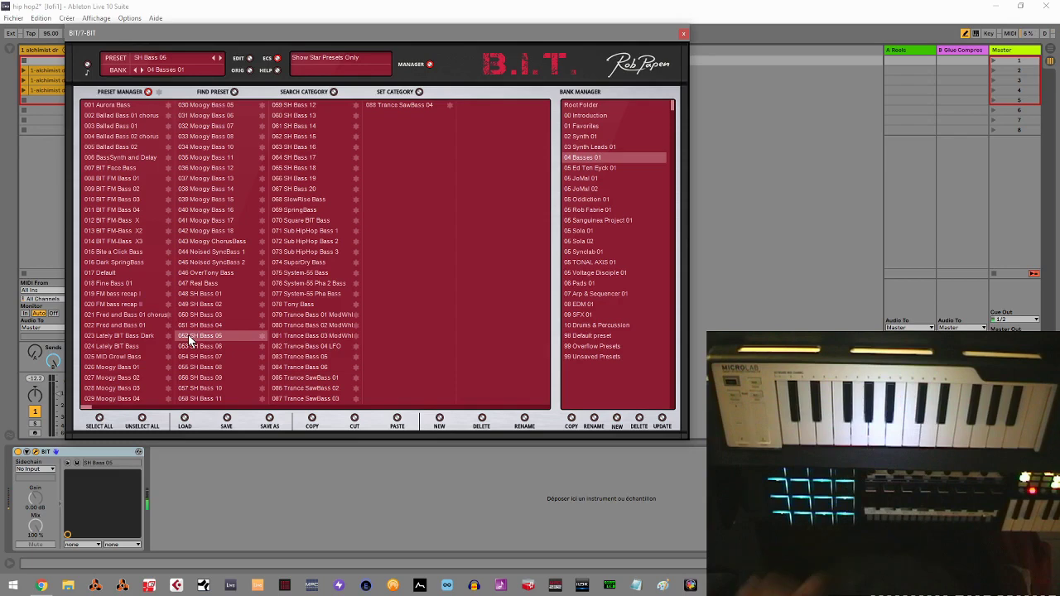
pyautogui.click(201, 378)
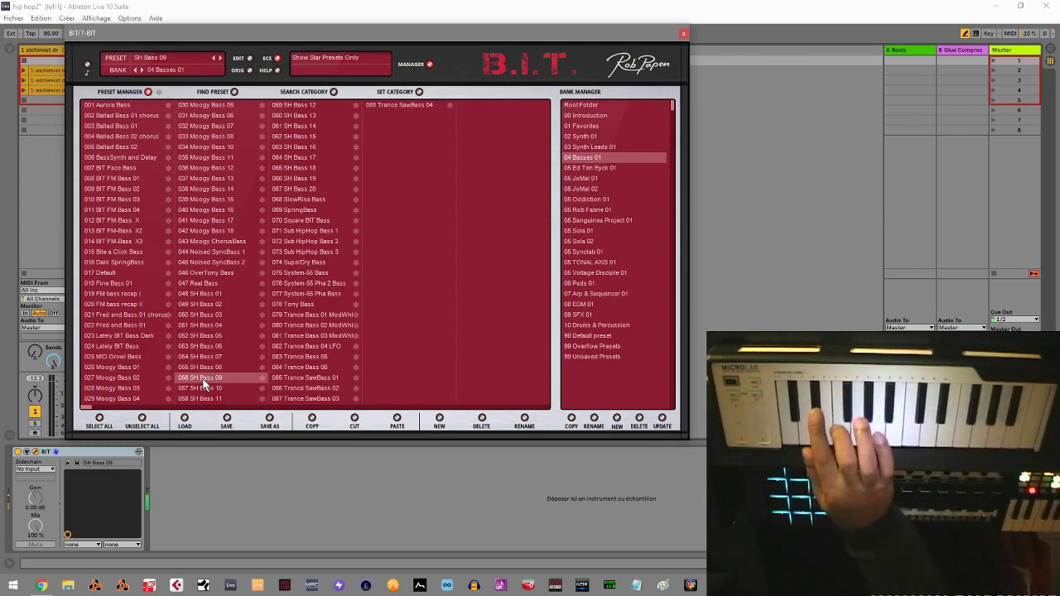
pyautogui.click(321, 378)
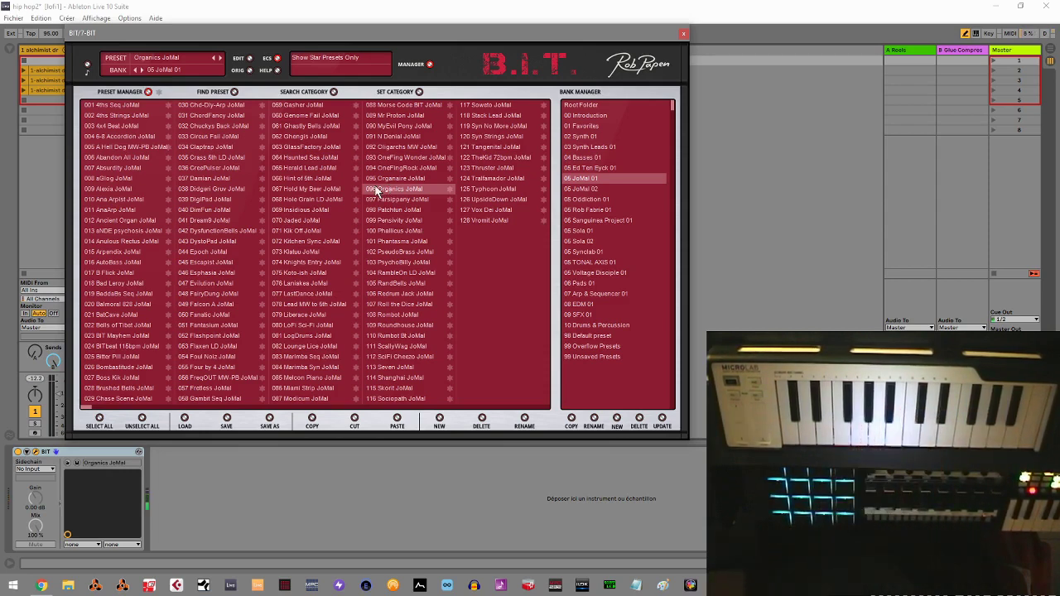
# Audition Knights Entry JoMal from the 05 JoMal 01 bank, then OverHarmonic Pad I and preset 045 from the 06 Pads 01 bank.
pyautogui.click(328, 262)
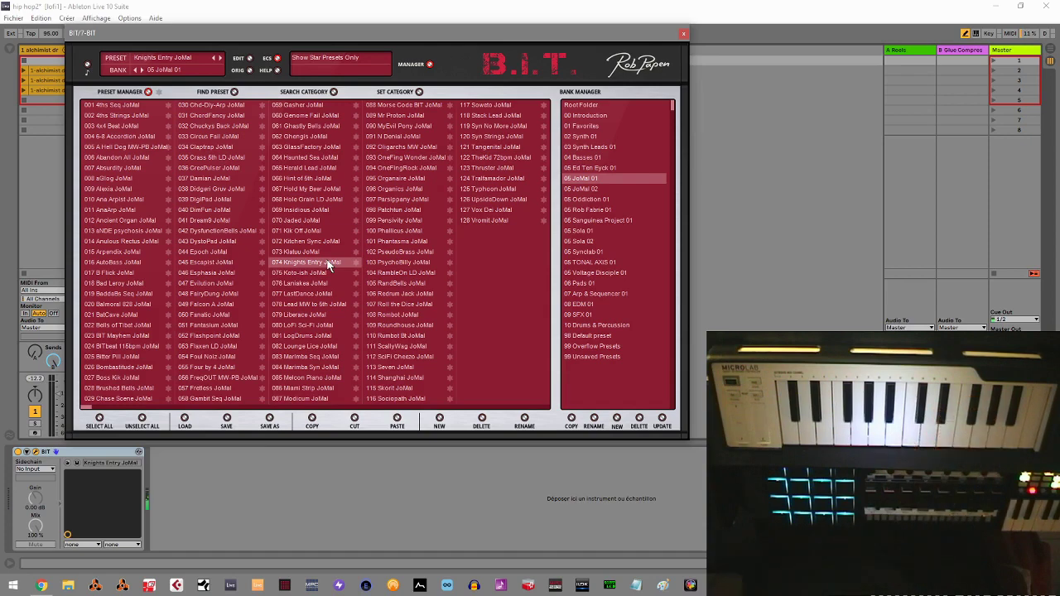
pyautogui.click(586, 284)
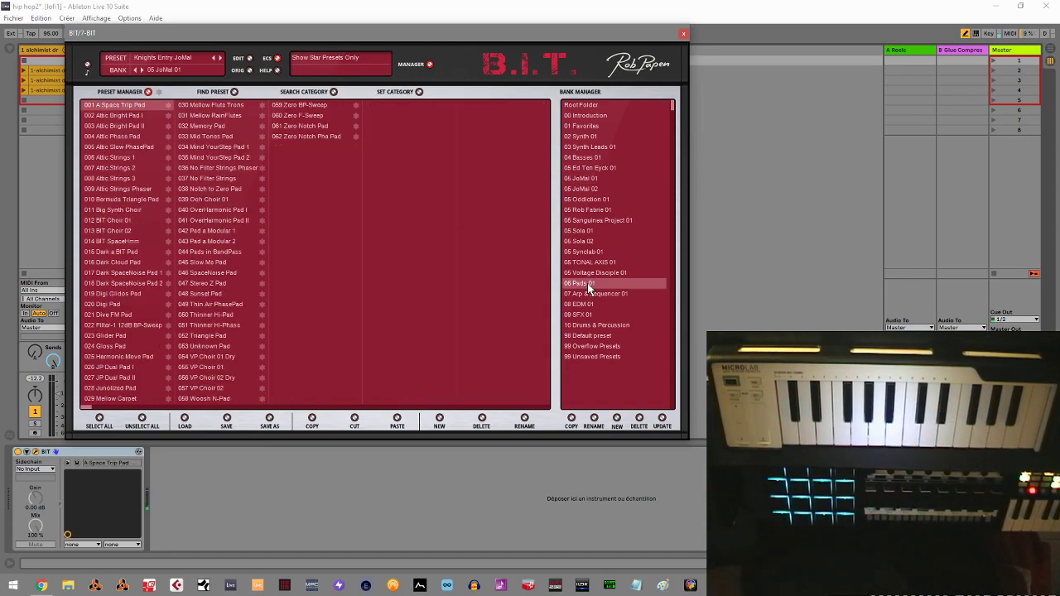
pyautogui.click(217, 212)
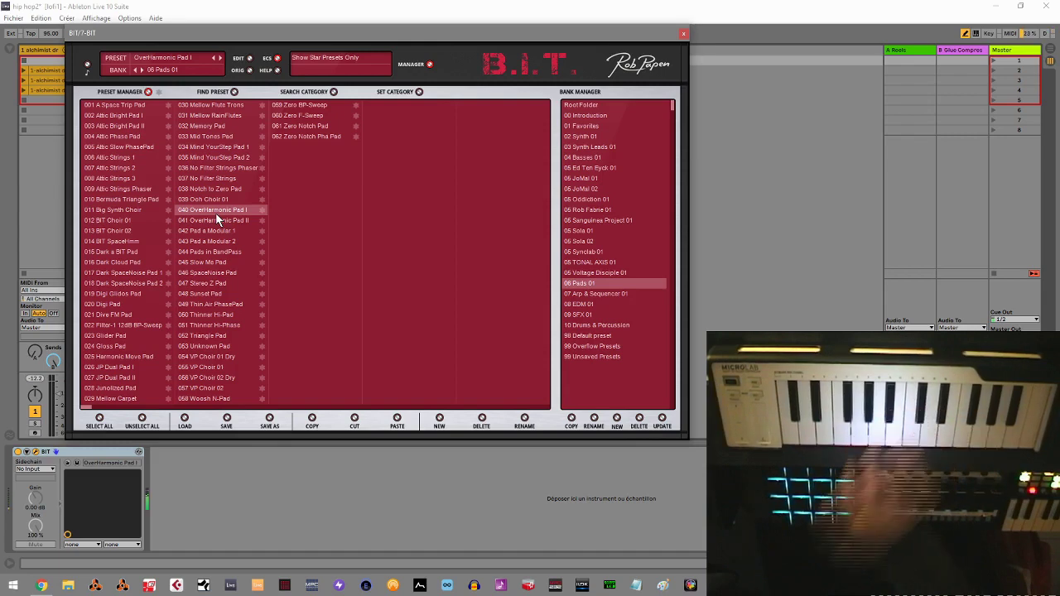
pyautogui.click(203, 264)
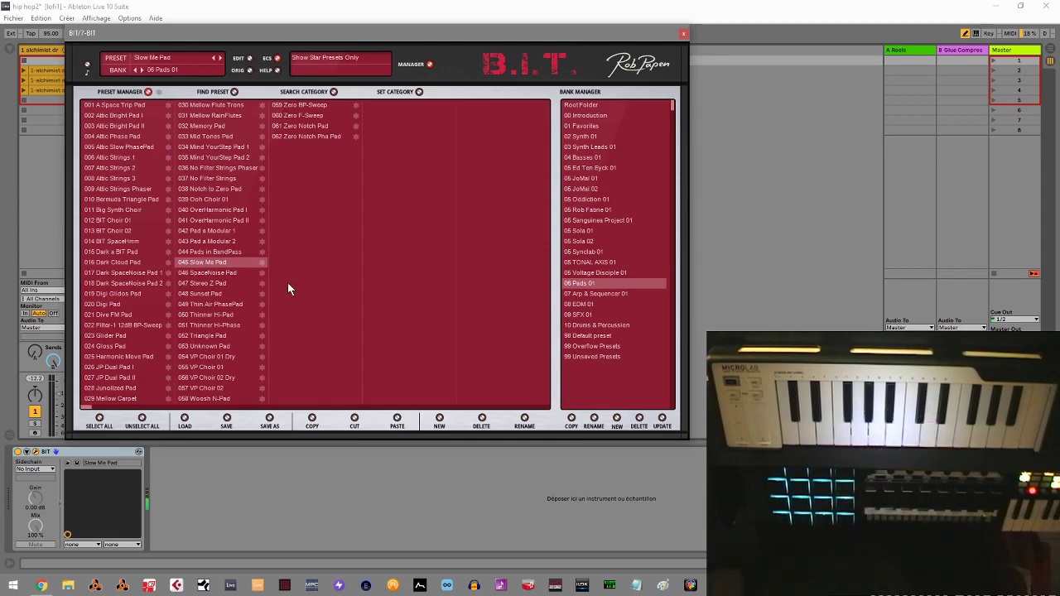
# Audition Saw Glide Arper 3 from the 07 Arp & Sequencer 01 bank and return to the synth's main editing screen.
pyautogui.click(609, 294)
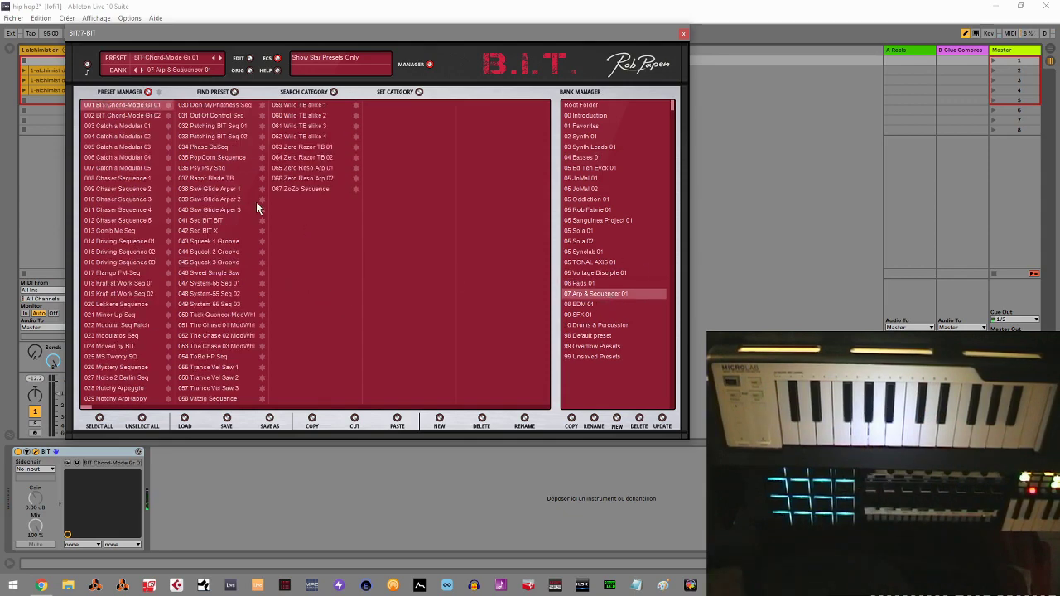
pyautogui.click(208, 210)
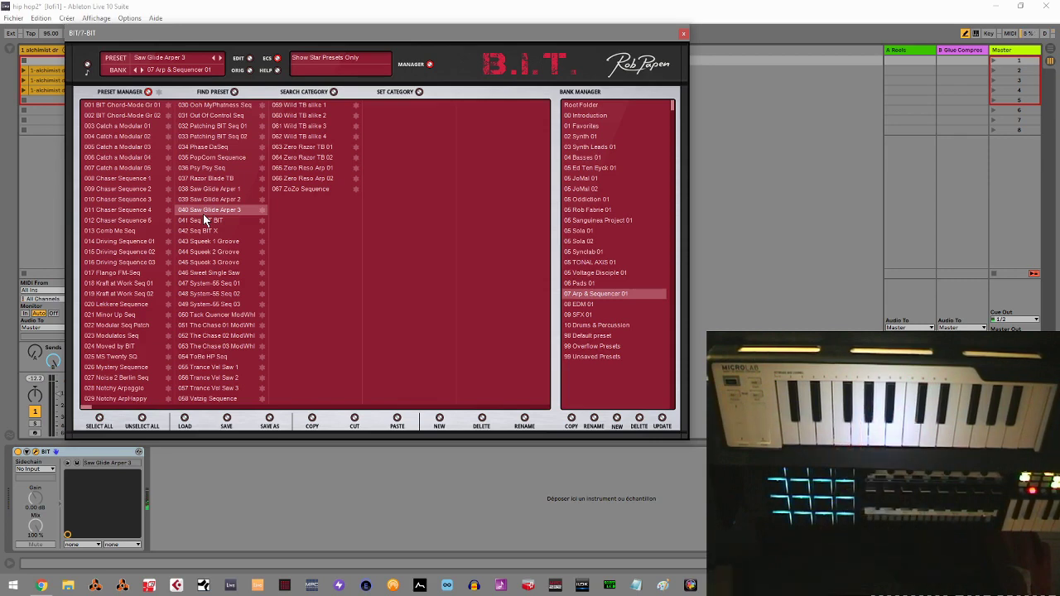
pyautogui.click(430, 65)
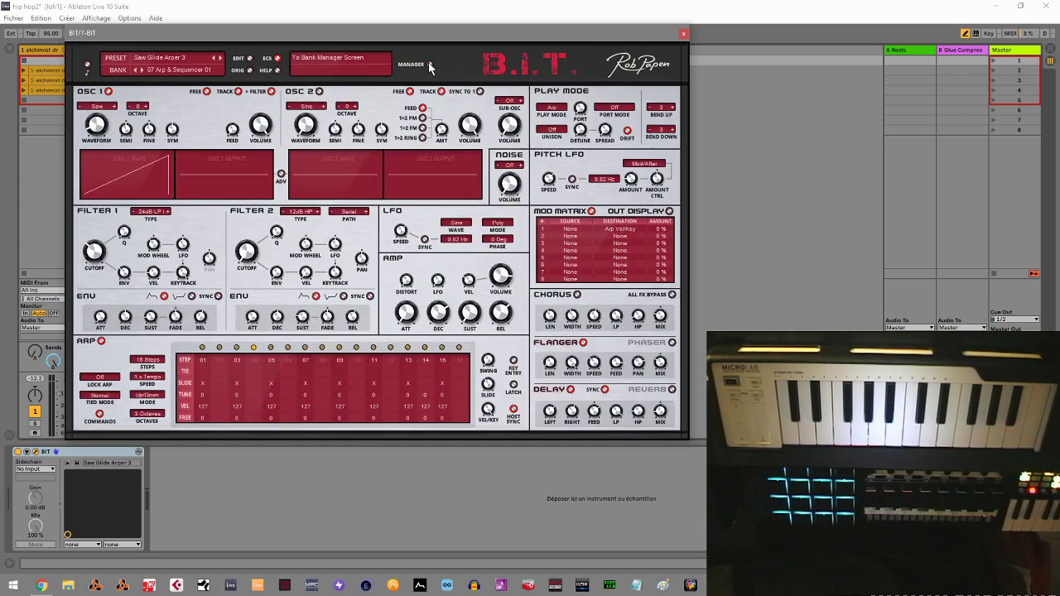
# Load the HipHop Leader 01 FURTIF preset from the favorites.
pyautogui.click(150, 60)
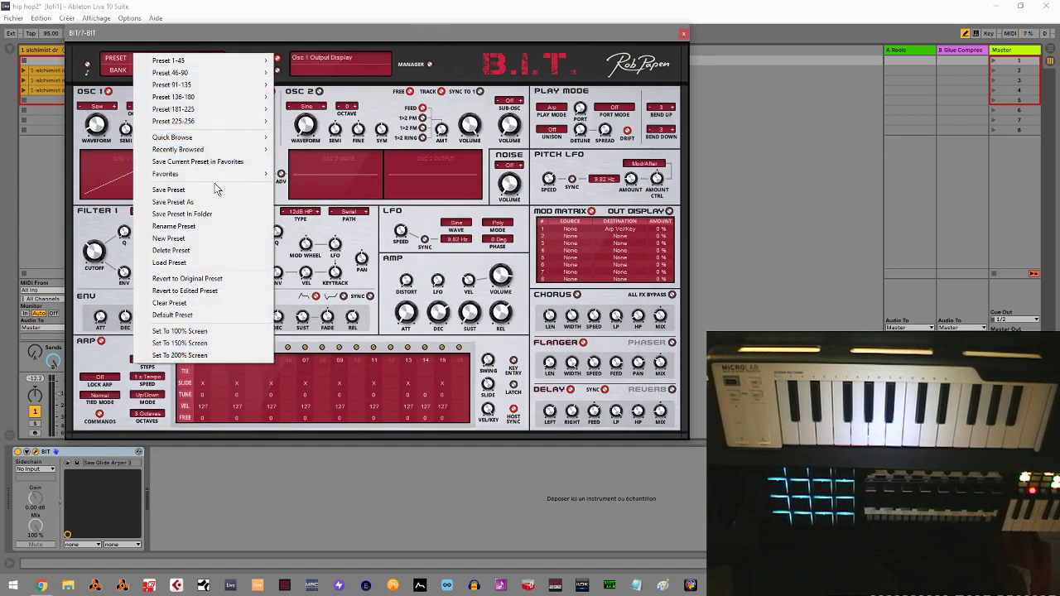
pyautogui.moveTo(213, 174)
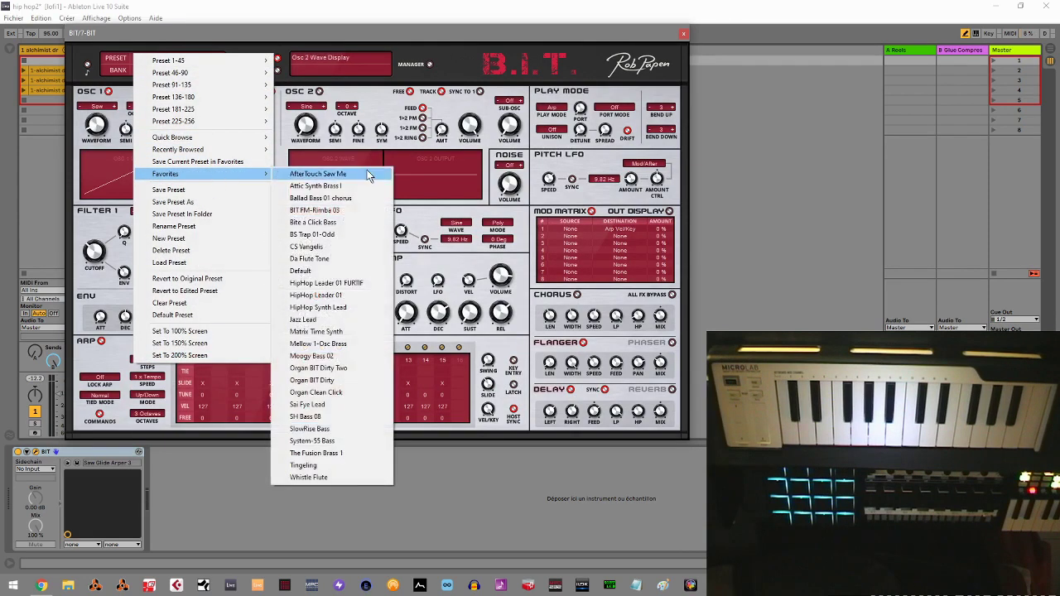
pyautogui.click(366, 283)
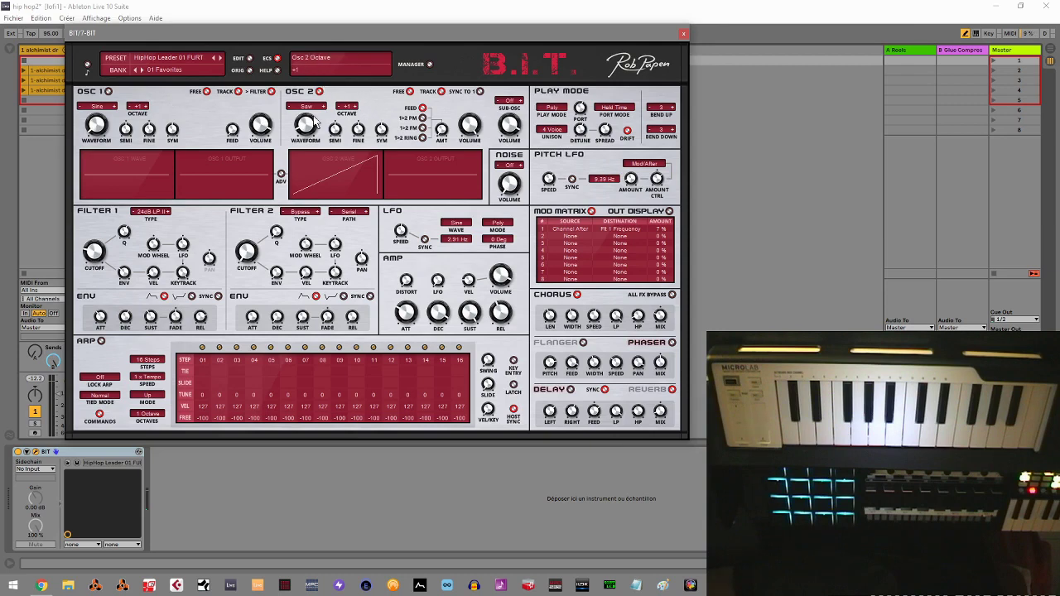
# Look through the available waveforms of oscillator 1 and keep Sine selected.
pyautogui.click(100, 107)
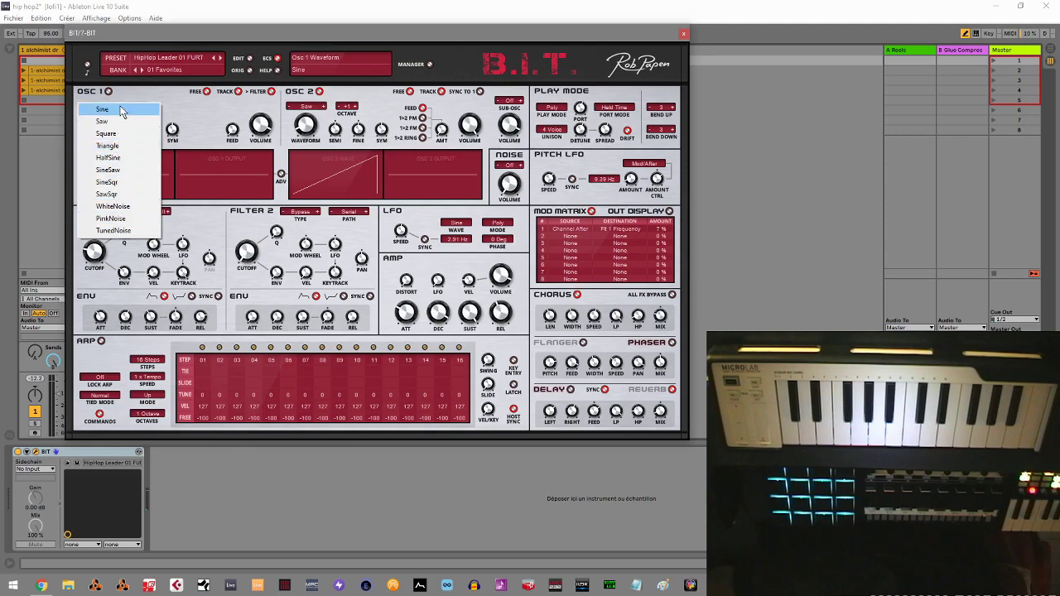
pyautogui.click(122, 118)
pyautogui.click(97, 109)
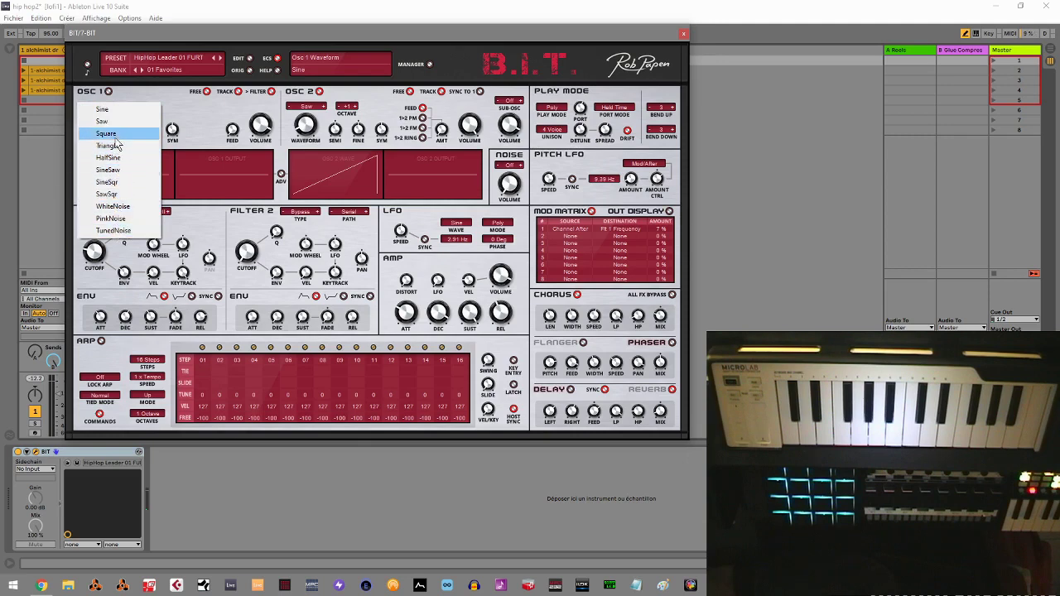
pyautogui.click(102, 110)
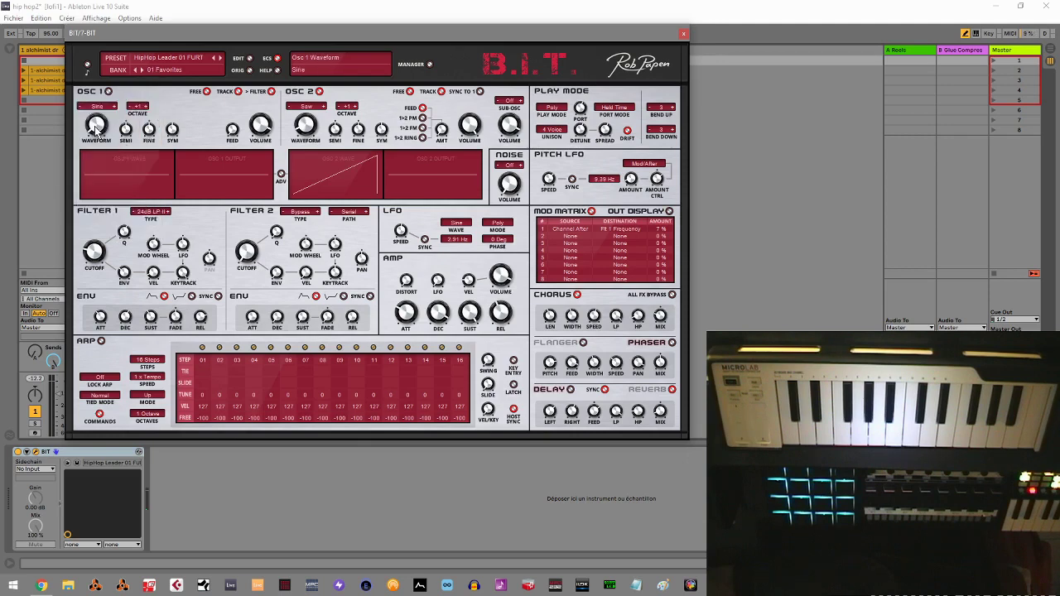
# Try oscillator 2's FM, ring and PM modes with different modulation amounts, and return the oscillator mode to Feed.
pyautogui.moveTo(96, 126)
pyautogui.mouseDown()
pyautogui.moveTo(97, 80)
pyautogui.moveTo(99, 133)
pyautogui.mouseUp()
pyautogui.click(414, 128)
pyautogui.click(421, 138)
pyautogui.click(440, 133)
pyautogui.moveTo(440, 132); pyautogui.dragTo(439, 98)
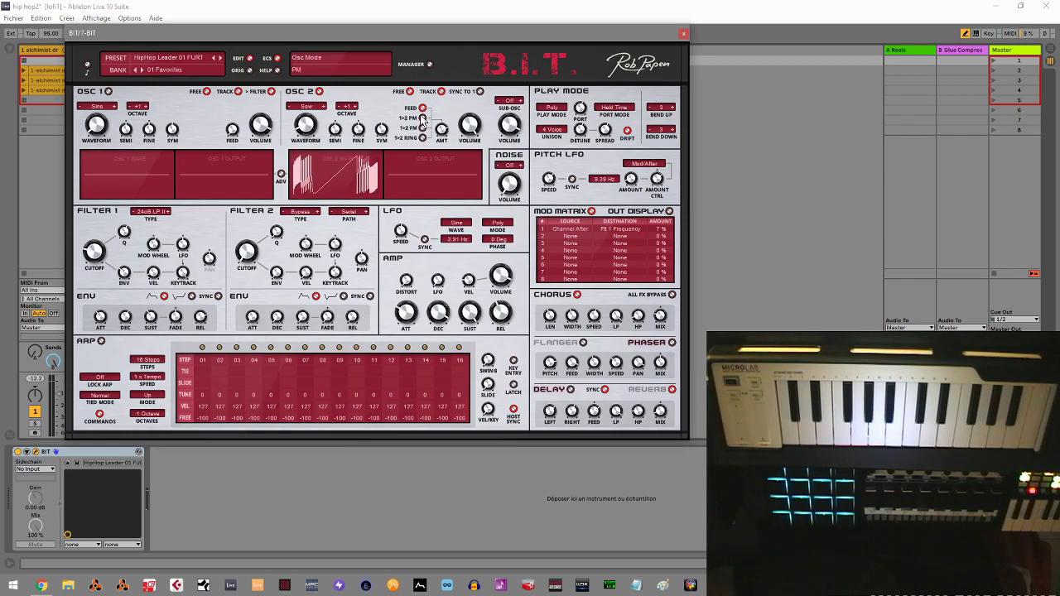
pyautogui.click(423, 119)
pyautogui.moveTo(445, 138)
pyautogui.mouseDown()
pyautogui.moveTo(443, 179)
pyautogui.moveTo(443, 134)
pyautogui.mouseUp()
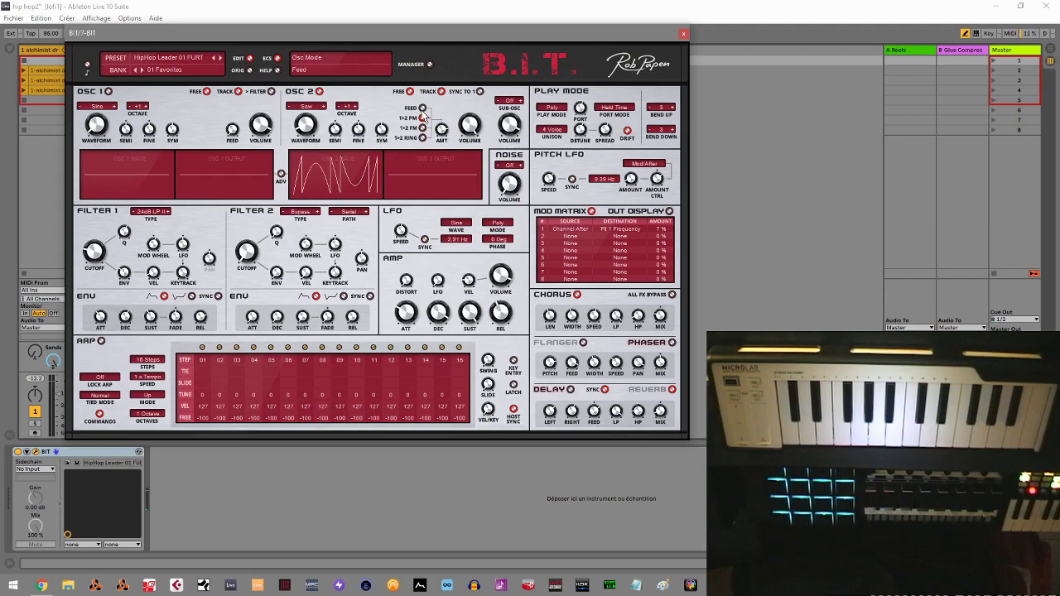
# Look through the sub-oscillator's waveform options, leaving it Off, and try out its volume control.
pyautogui.click(511, 101)
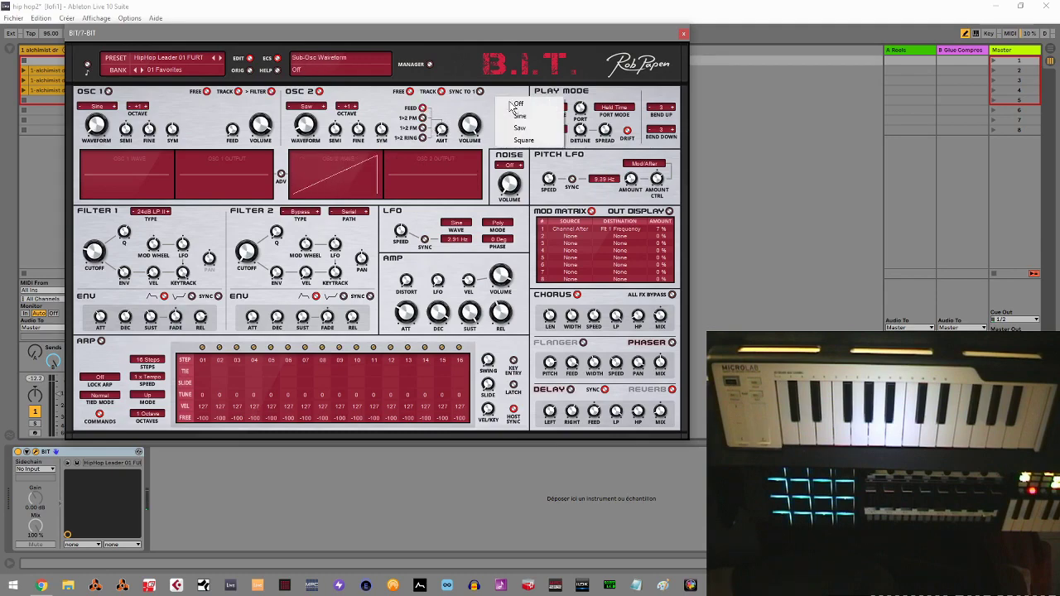
pyautogui.click(497, 81)
pyautogui.click(503, 121)
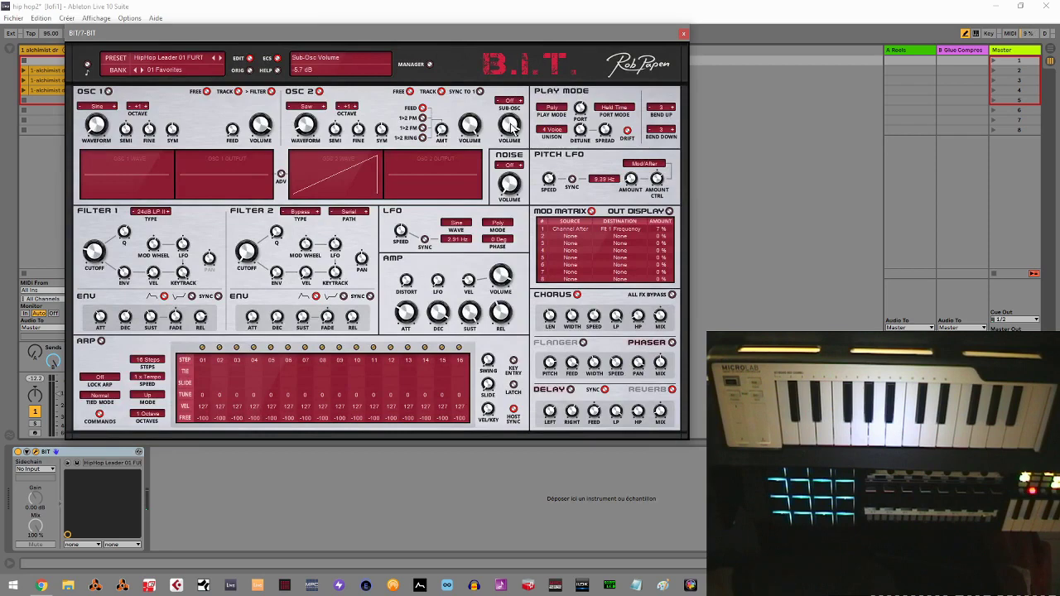
pyautogui.moveTo(515, 136); pyautogui.dragTo(514, 108)
pyautogui.click(510, 101)
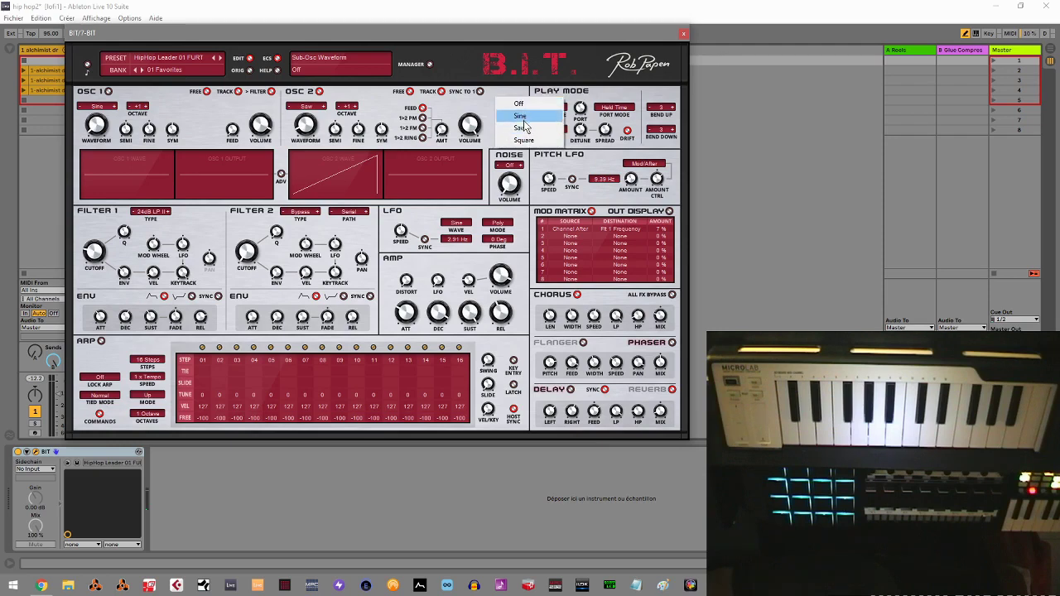
pyautogui.click(484, 109)
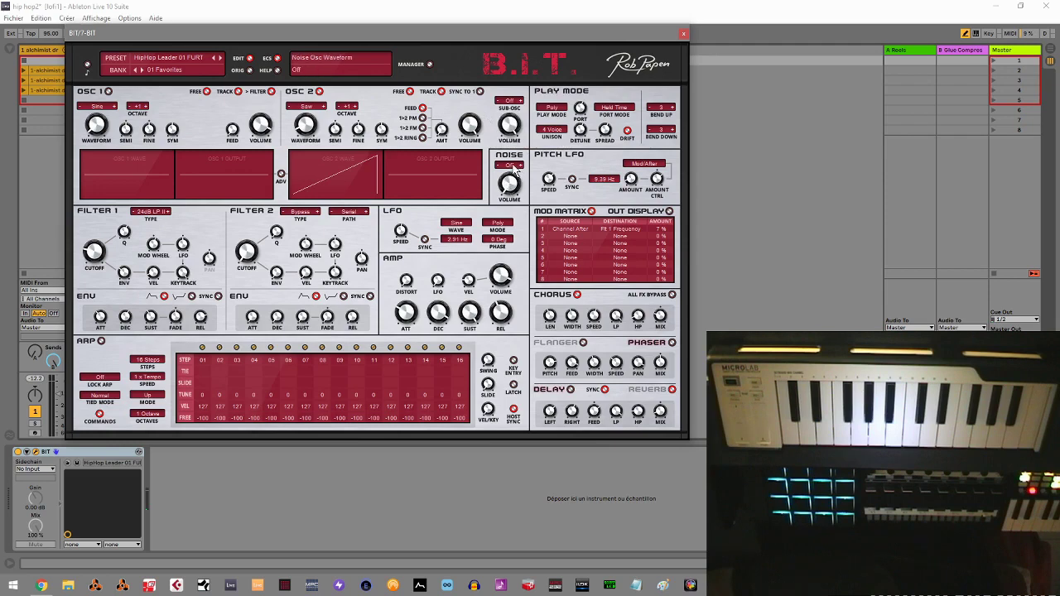
# Look through the noise waveform options, leaving noise Off, and show and hide the oscillators' advanced LFO and envelope controls.
pyautogui.click(515, 167)
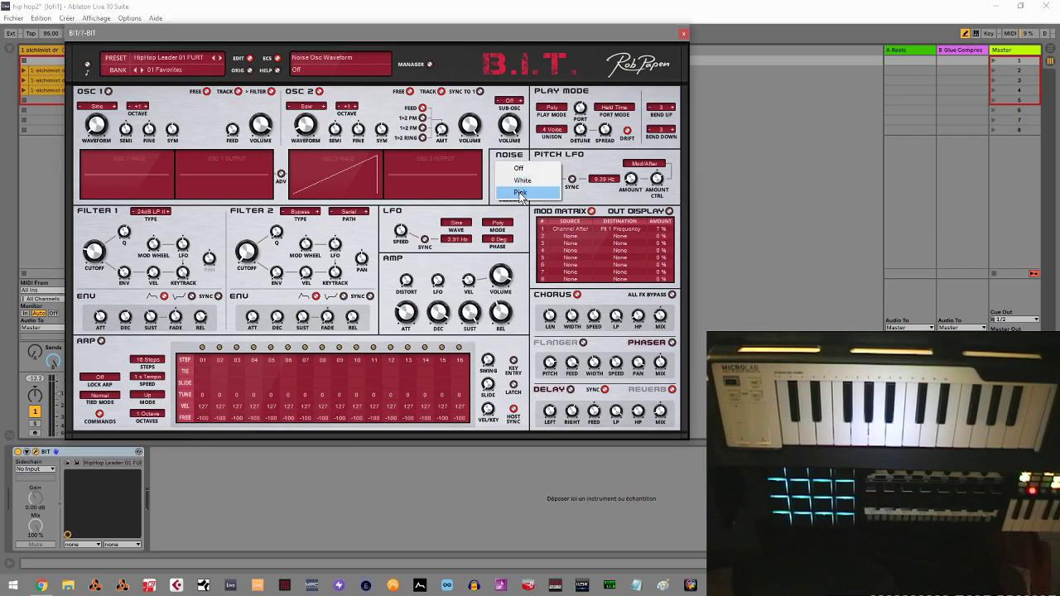
pyautogui.click(499, 146)
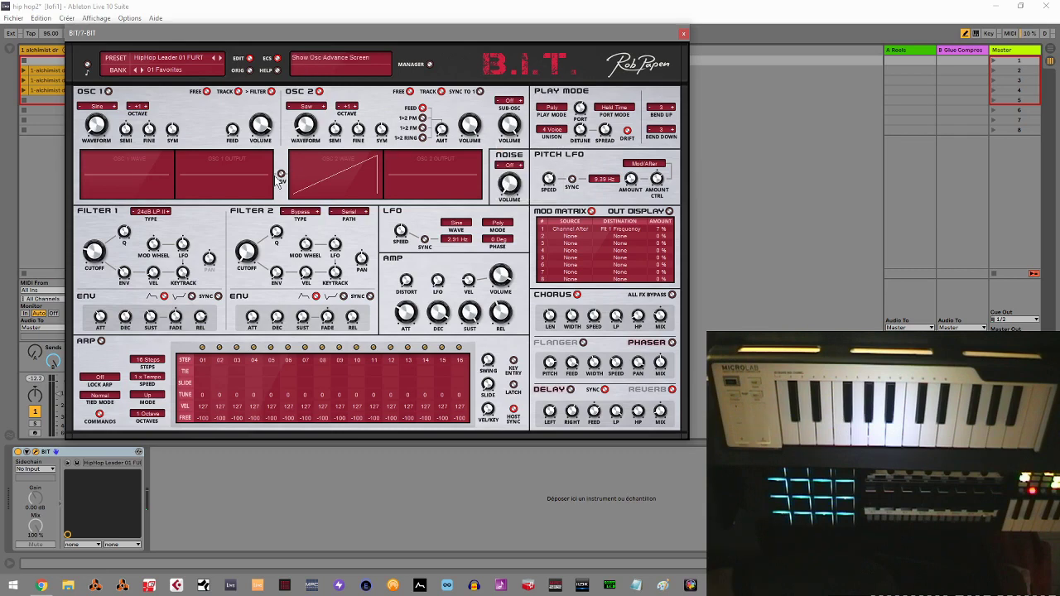
pyautogui.click(281, 176)
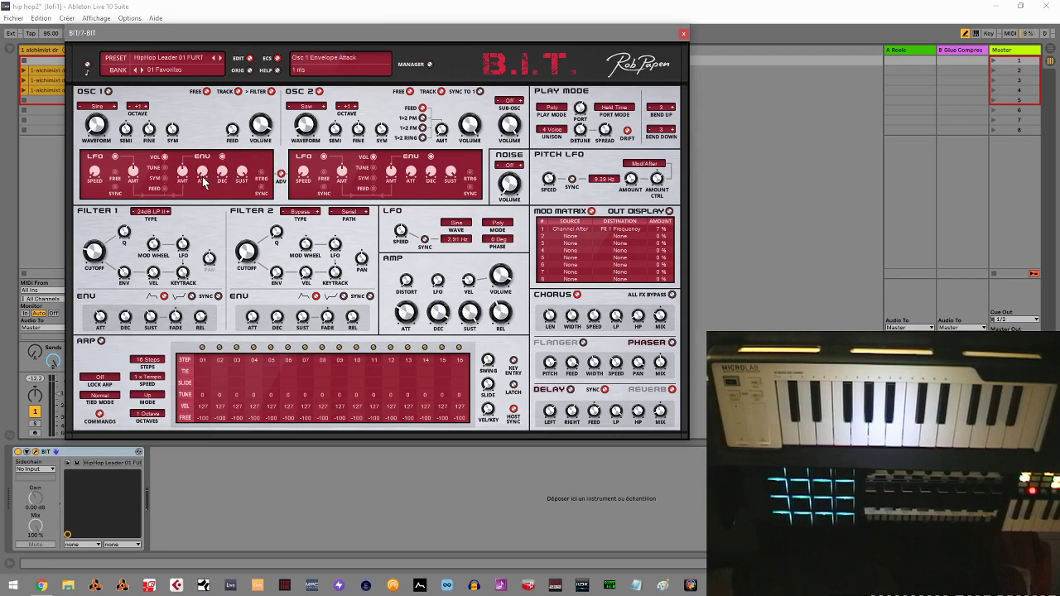
pyautogui.click(280, 175)
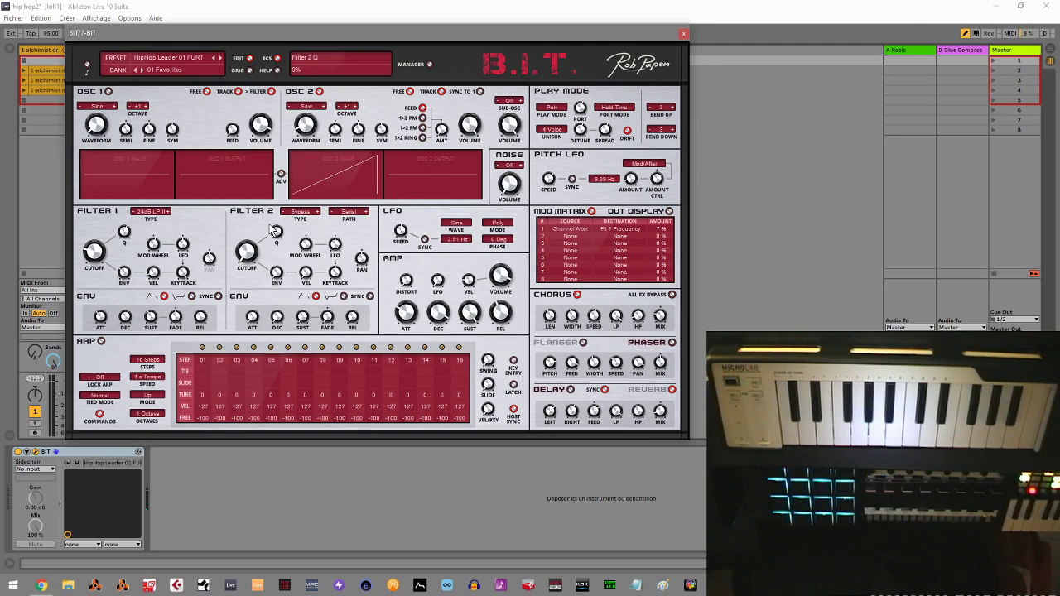
# Look through the filter path options and the type lists of filters 1 and 2, keeping Serial, 24dB LP II and Bypass.
pyautogui.click(350, 215)
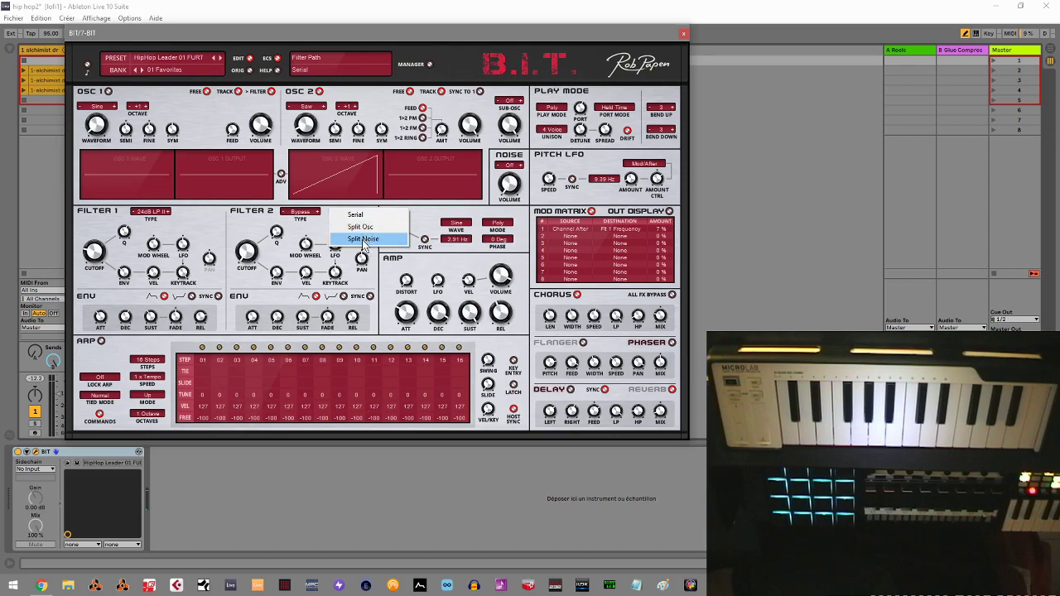
pyautogui.click(314, 231)
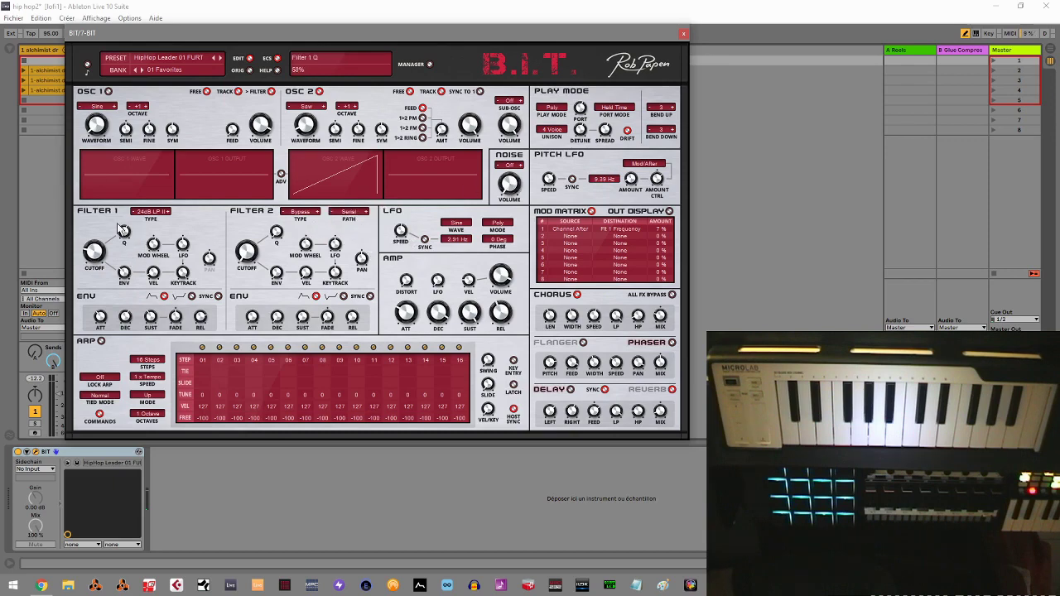
pyautogui.click(154, 212)
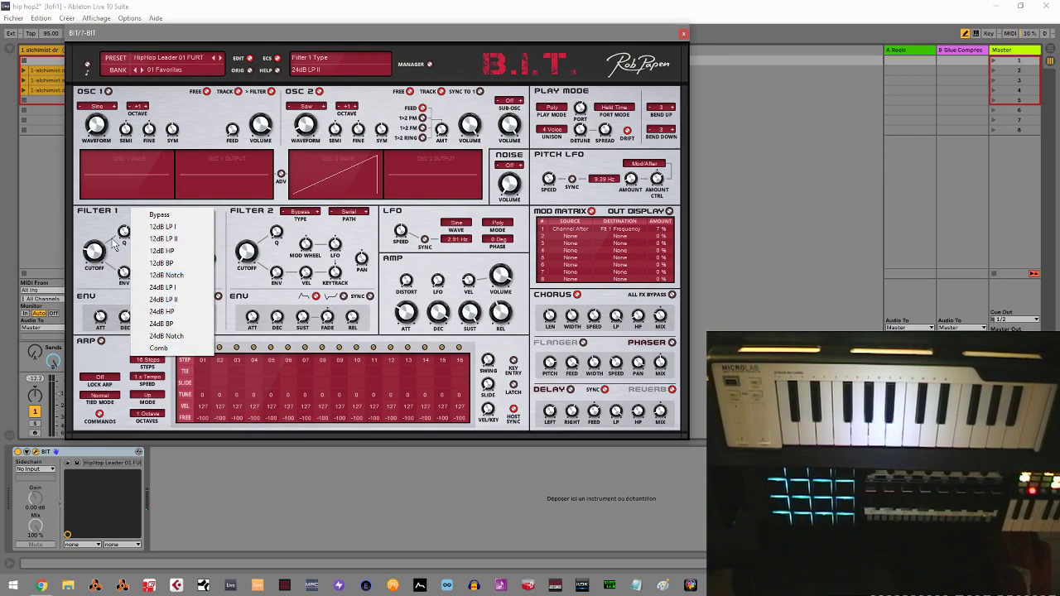
pyautogui.rightClick(99, 215)
pyautogui.click(315, 213)
pyautogui.click(313, 214)
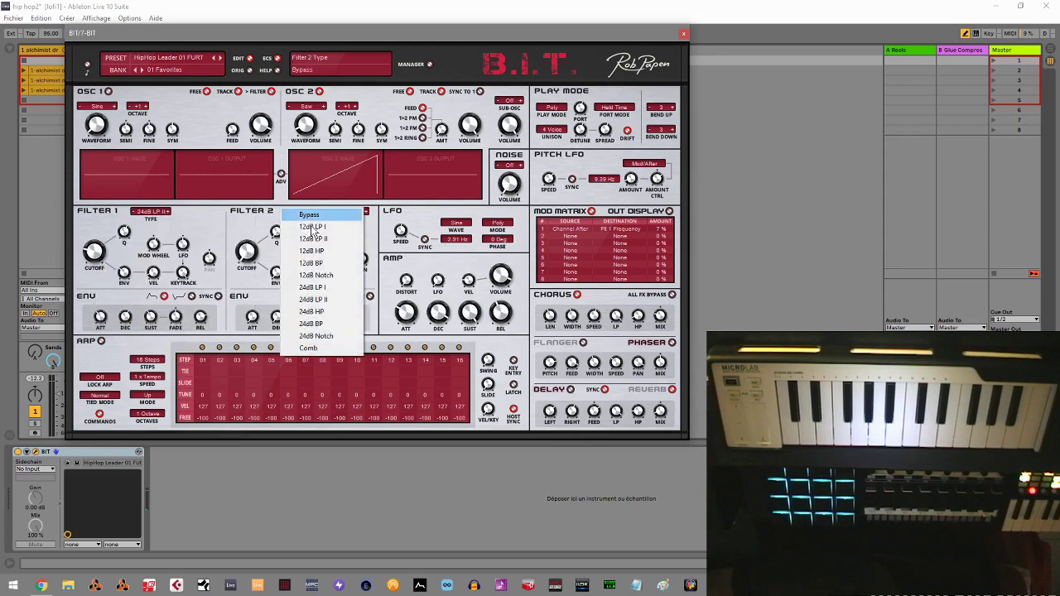
pyautogui.click(276, 259)
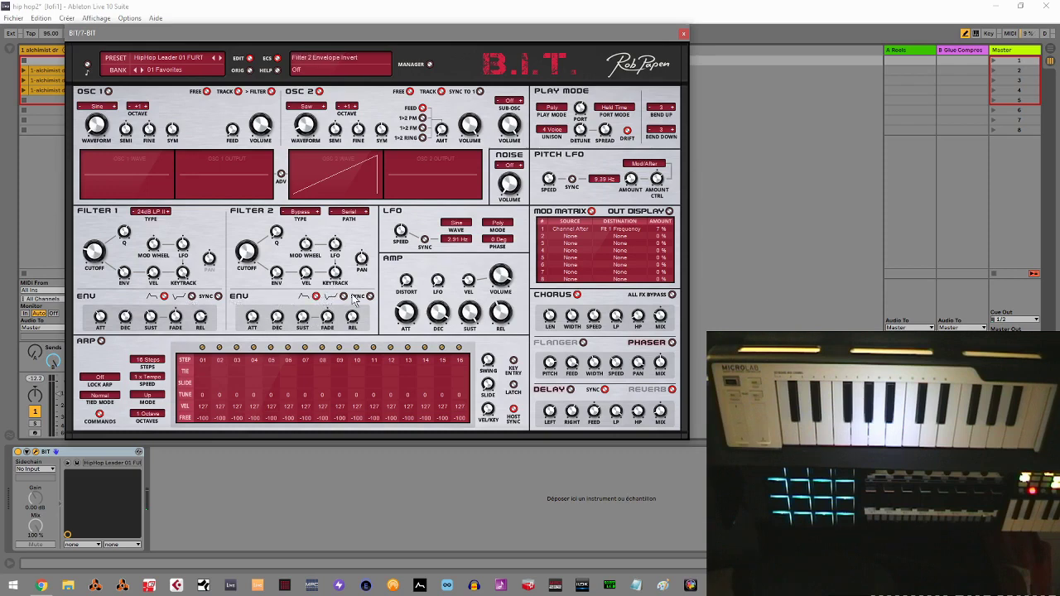
# Look through the free LFO's waveform and mode options, keeping Sine and Poly selected.
pyautogui.click(457, 228)
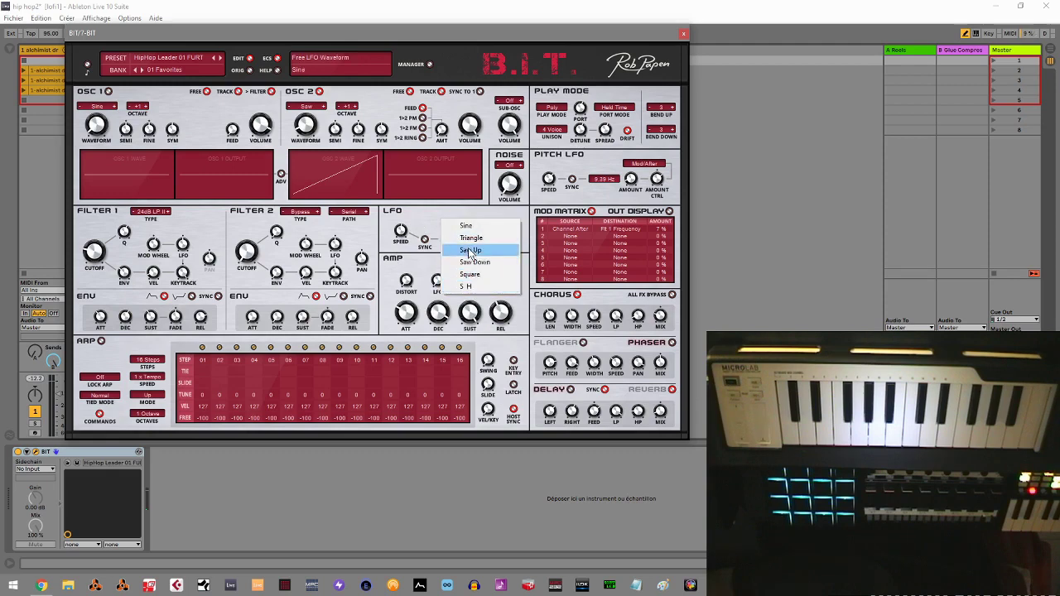
pyautogui.click(436, 212)
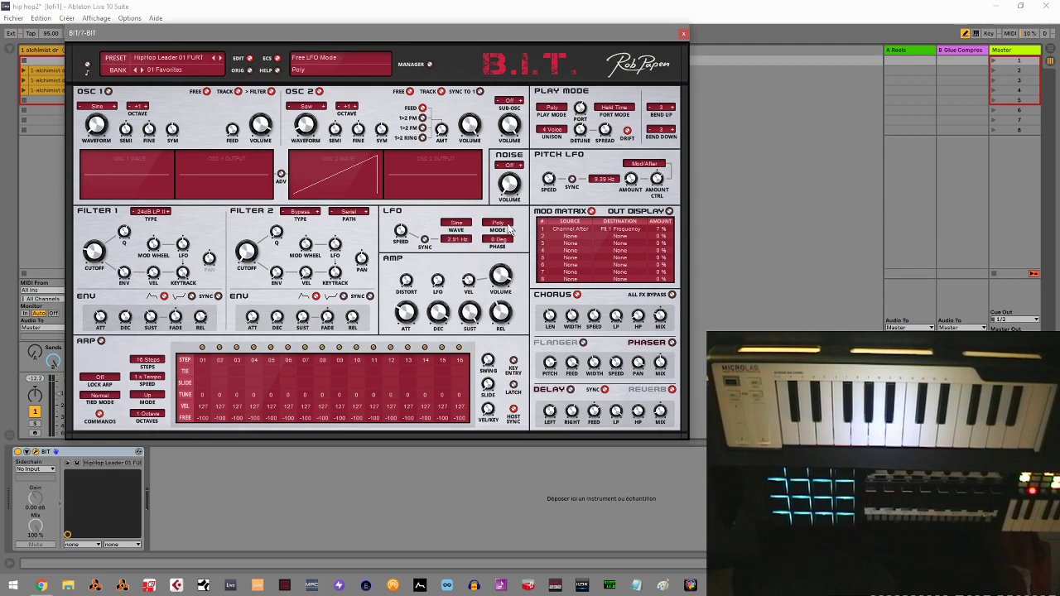
pyautogui.click(456, 224)
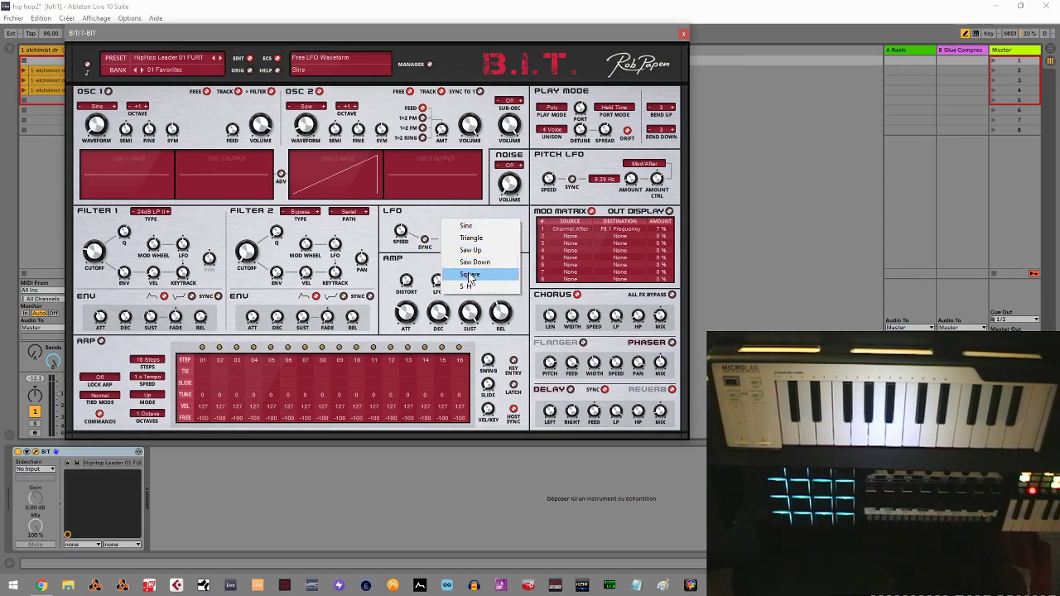
pyautogui.click(489, 208)
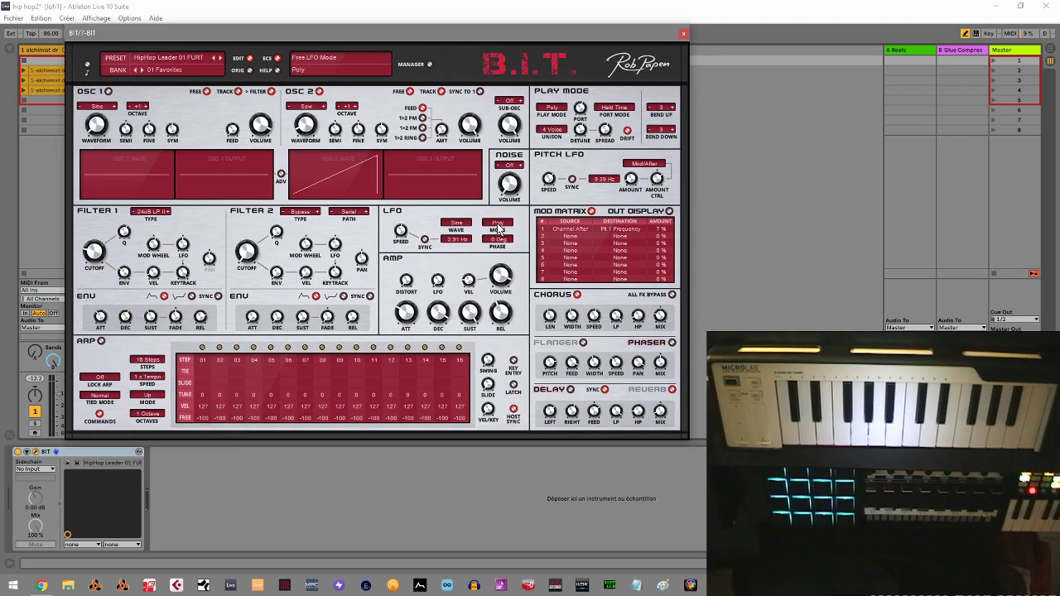
pyautogui.click(498, 226)
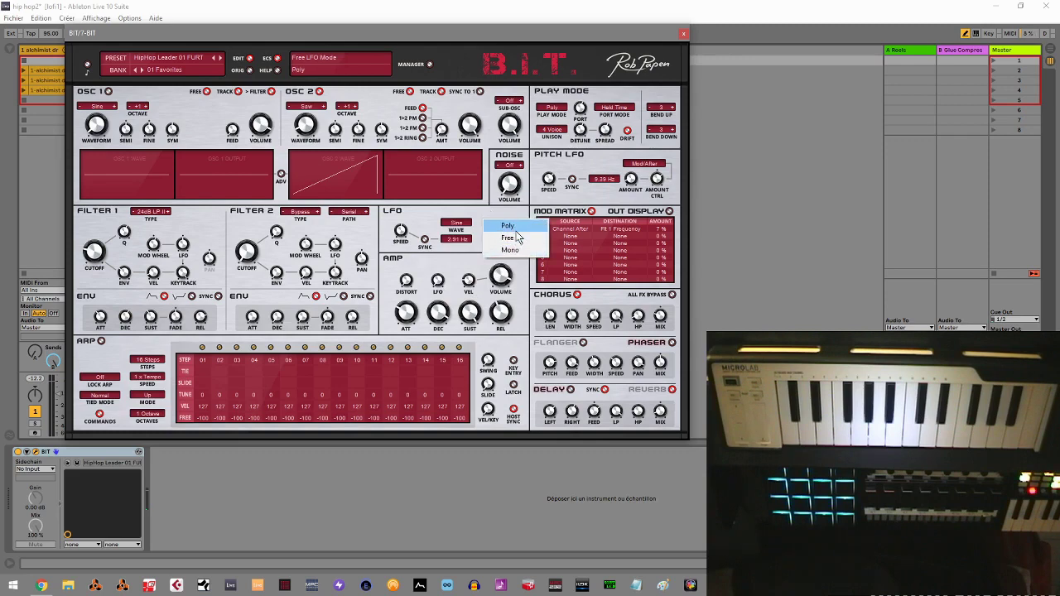
pyautogui.click(474, 216)
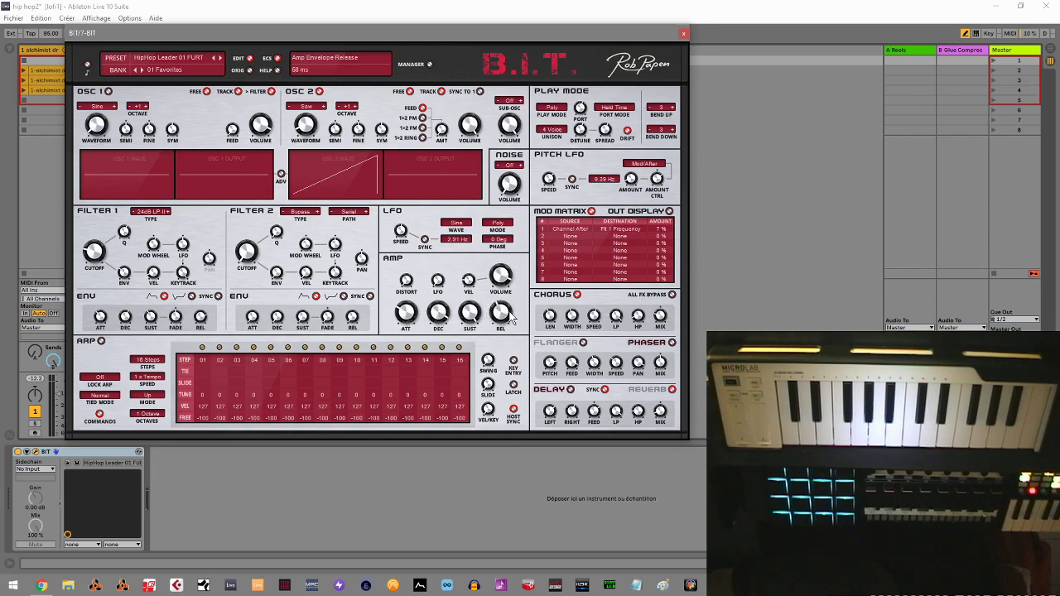
# Try out the amp section's distortion and velocity controls.
pyautogui.moveTo(406, 281)
pyautogui.mouseDown()
pyautogui.moveTo(405, 239)
pyautogui.moveTo(408, 291)
pyautogui.mouseUp()
pyautogui.moveTo(468, 284); pyautogui.dragTo(467, 269)
# Look through the MIDI, modulator and output source options for the first mod matrix slot, keeping Channel After.
pyautogui.click(577, 234)
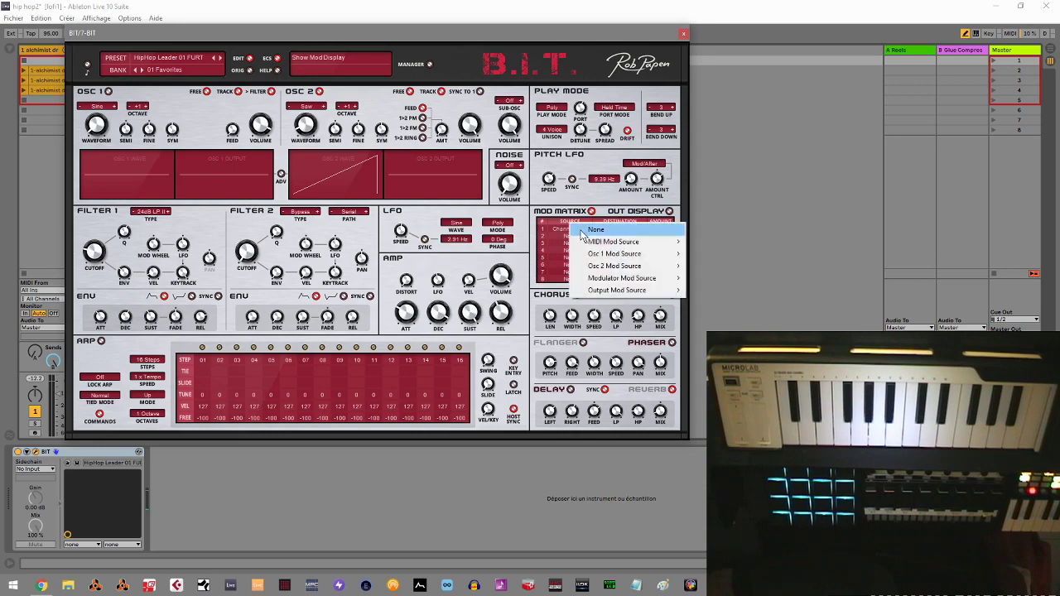
pyautogui.moveTo(593, 247)
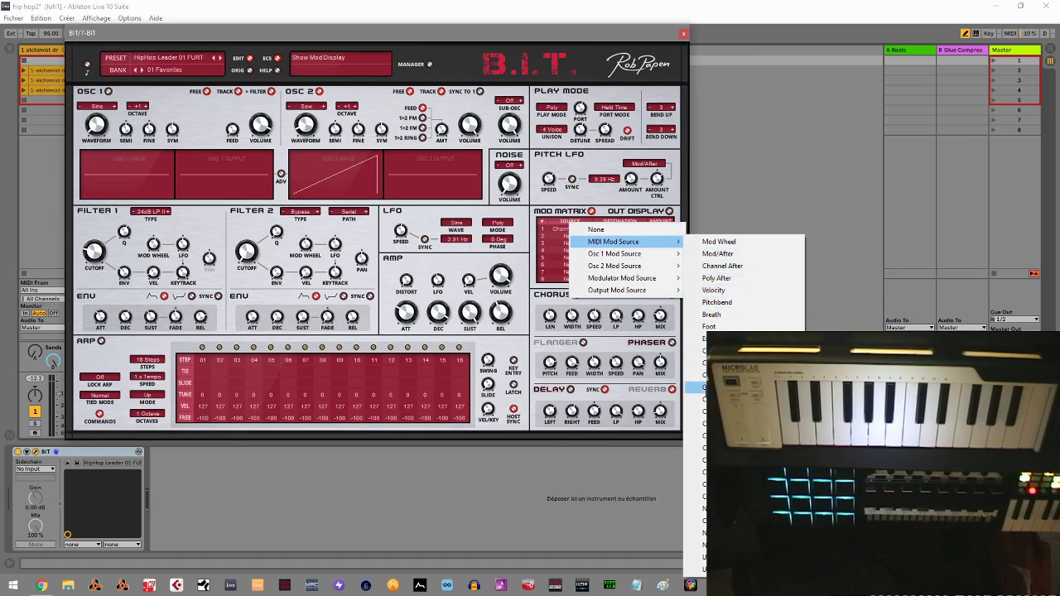
pyautogui.moveTo(623, 266)
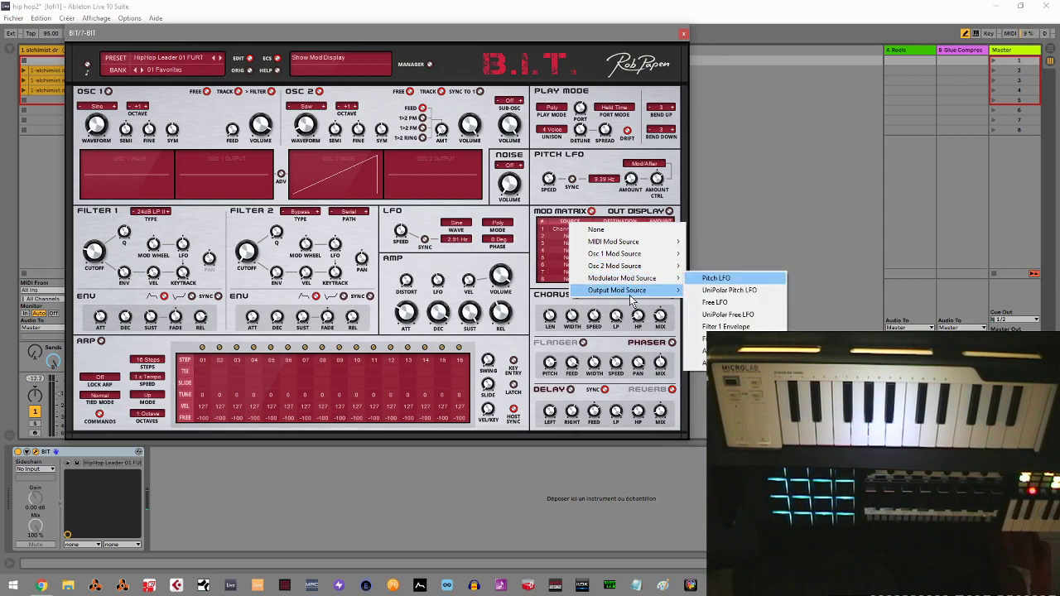
pyautogui.moveTo(635, 295)
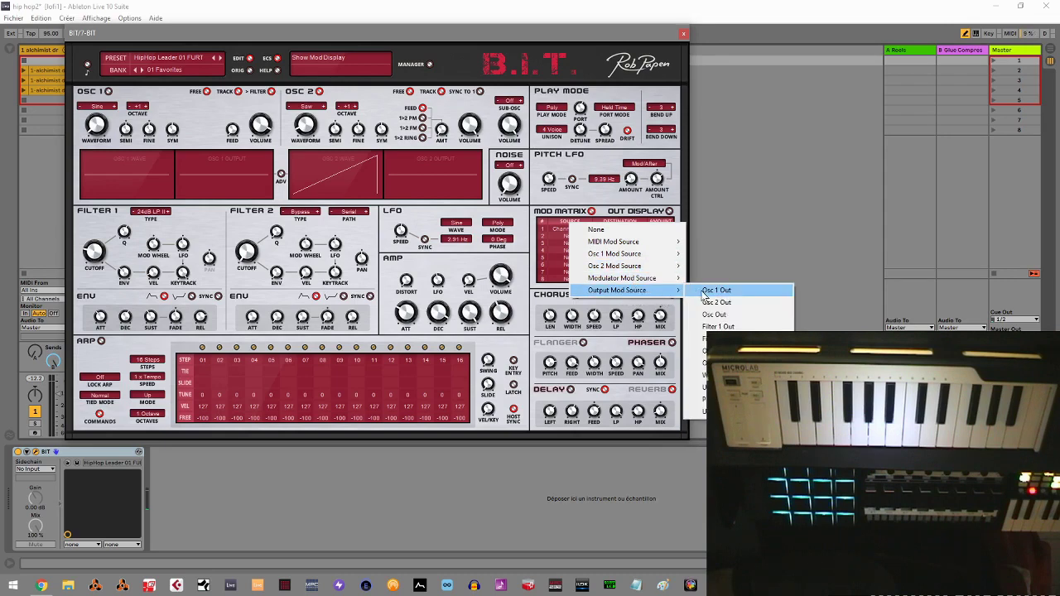
pyautogui.click(609, 190)
# Look through the destination categories of the mod matrix, including Amp and FX, without assigning one.
pyautogui.click(626, 238)
pyautogui.moveTo(680, 239)
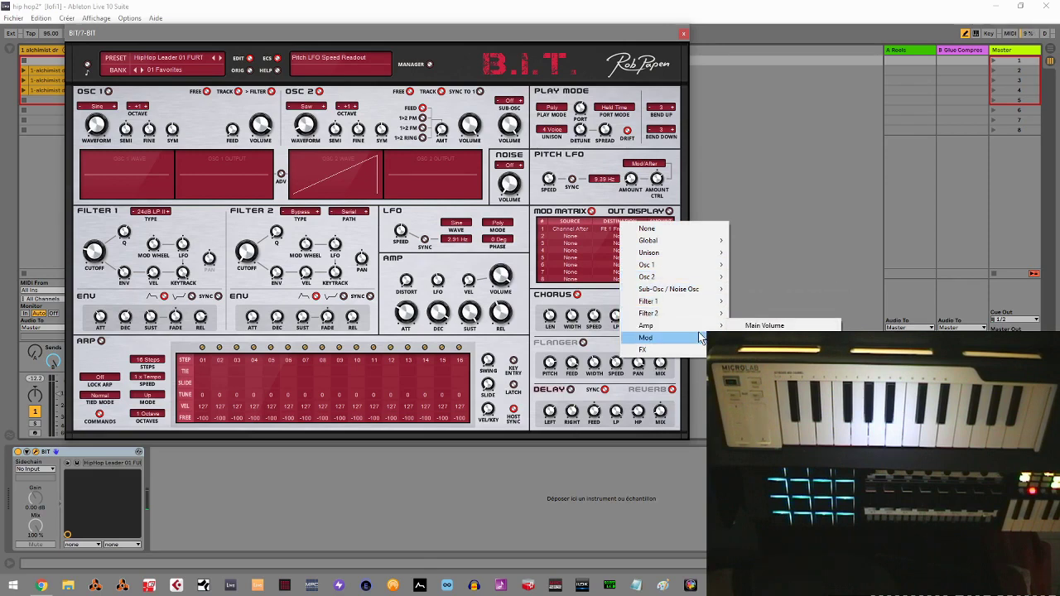
pyautogui.moveTo(701, 349)
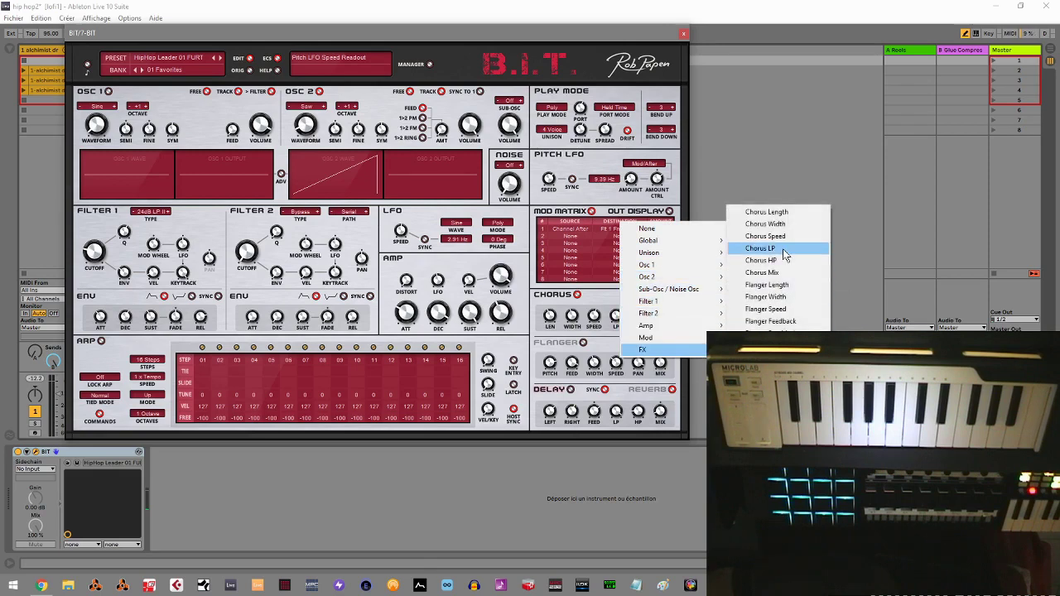
pyautogui.click(572, 217)
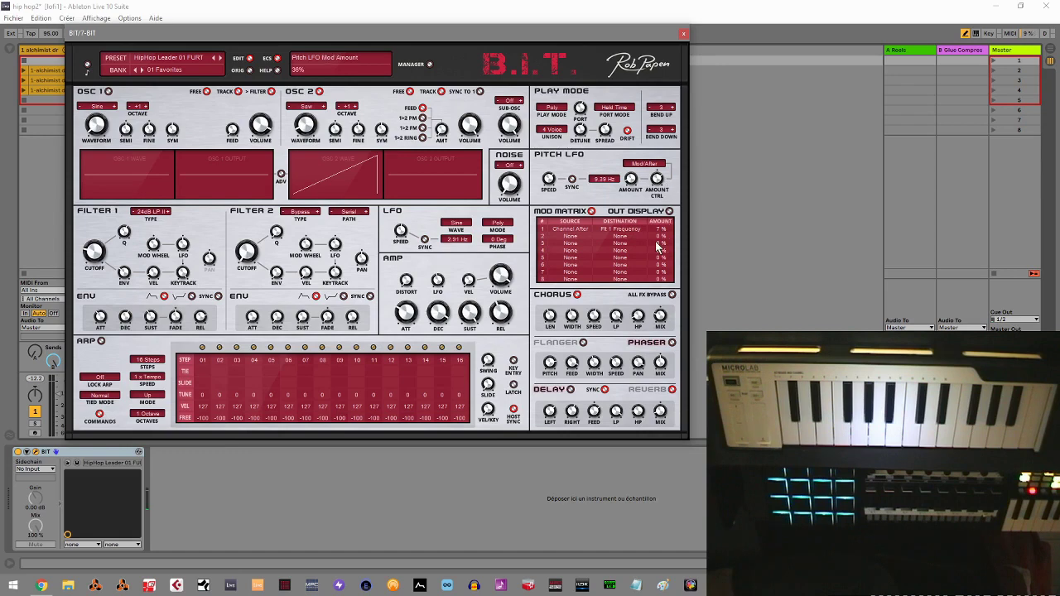
# View the output display and return to the mod matrix, and view the Flanger controls before returning to Phaser.
pyautogui.click(669, 212)
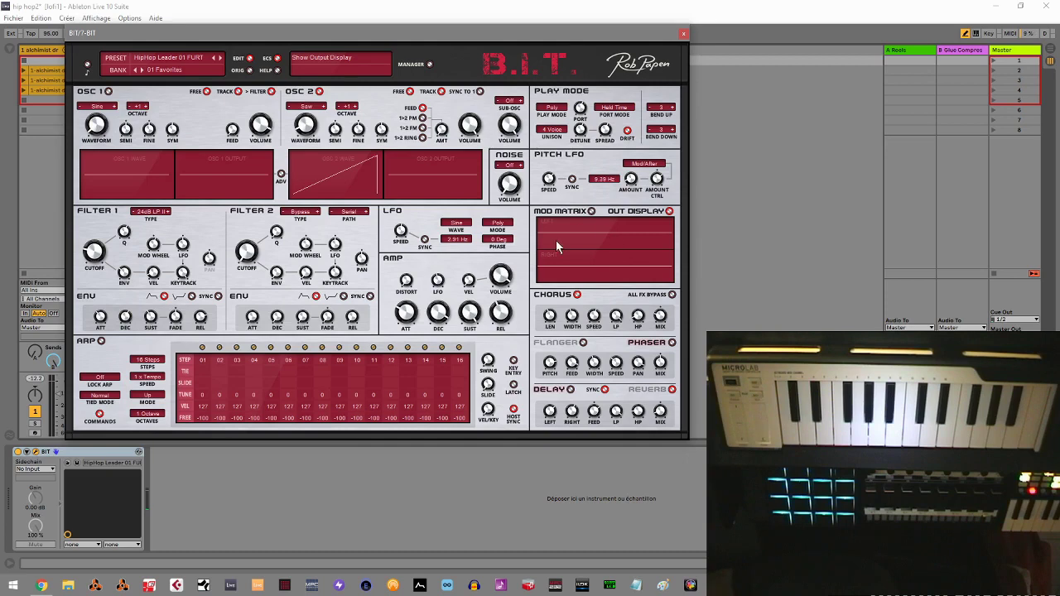
pyautogui.click(607, 213)
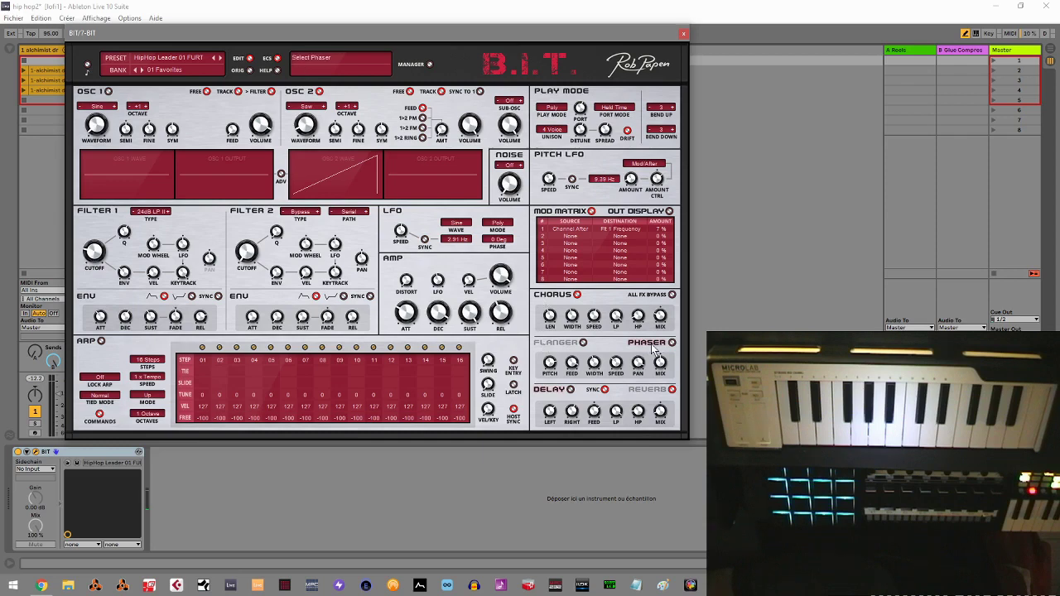
pyautogui.click(559, 343)
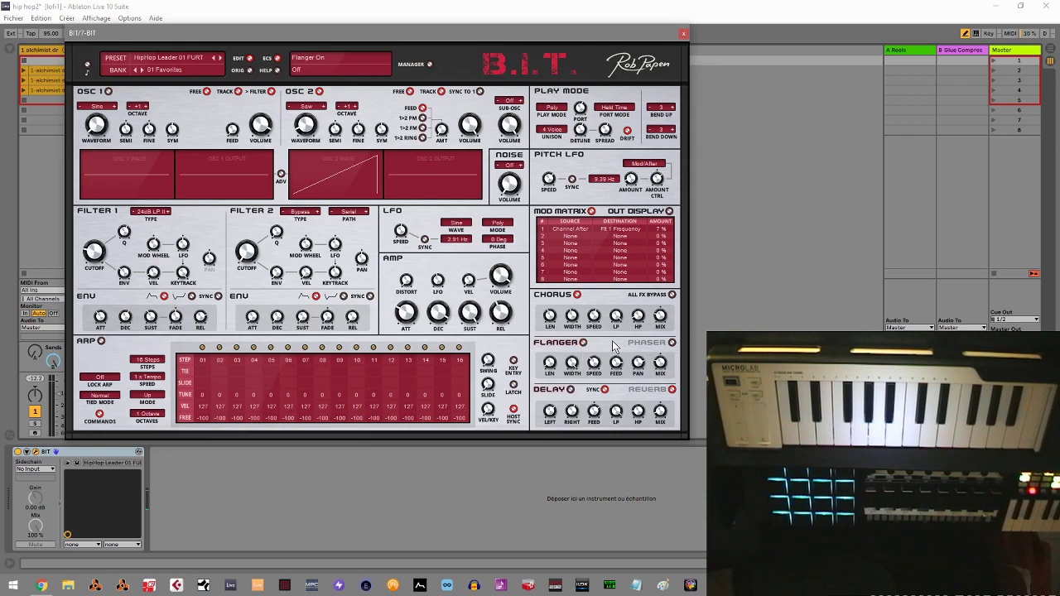
pyautogui.click(657, 344)
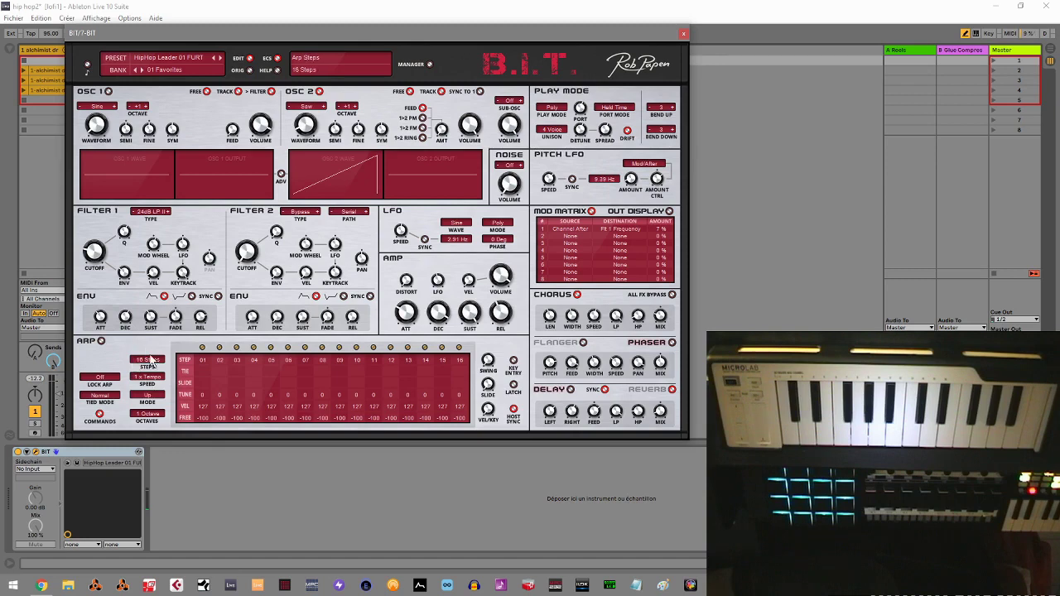
# Look through the arpeggiator's lock and tied mode options, keeping them at Off and Normal.
pyautogui.click(97, 375)
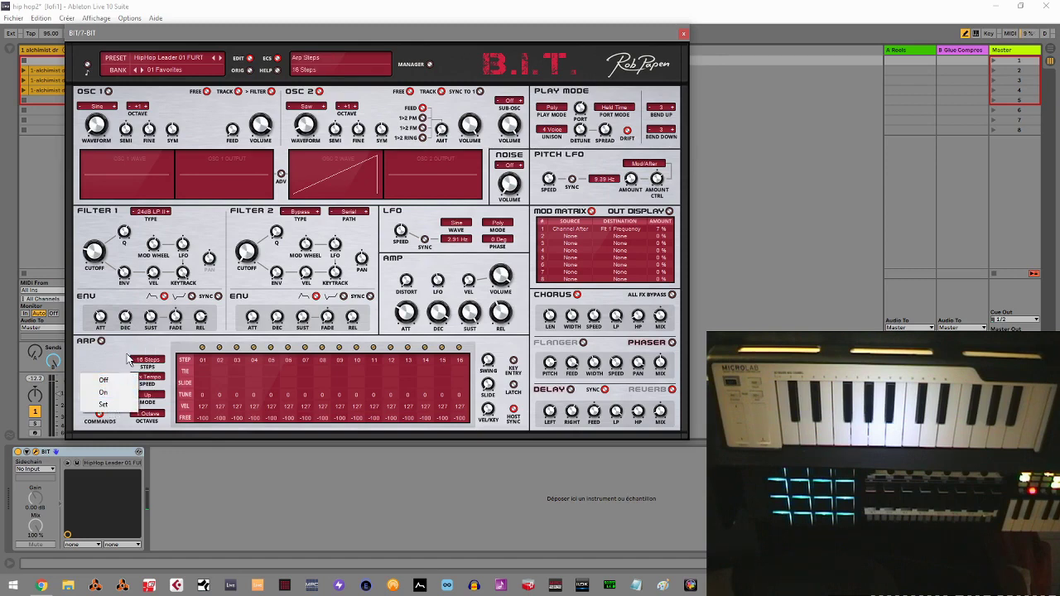
pyautogui.click(127, 355)
pyautogui.click(111, 396)
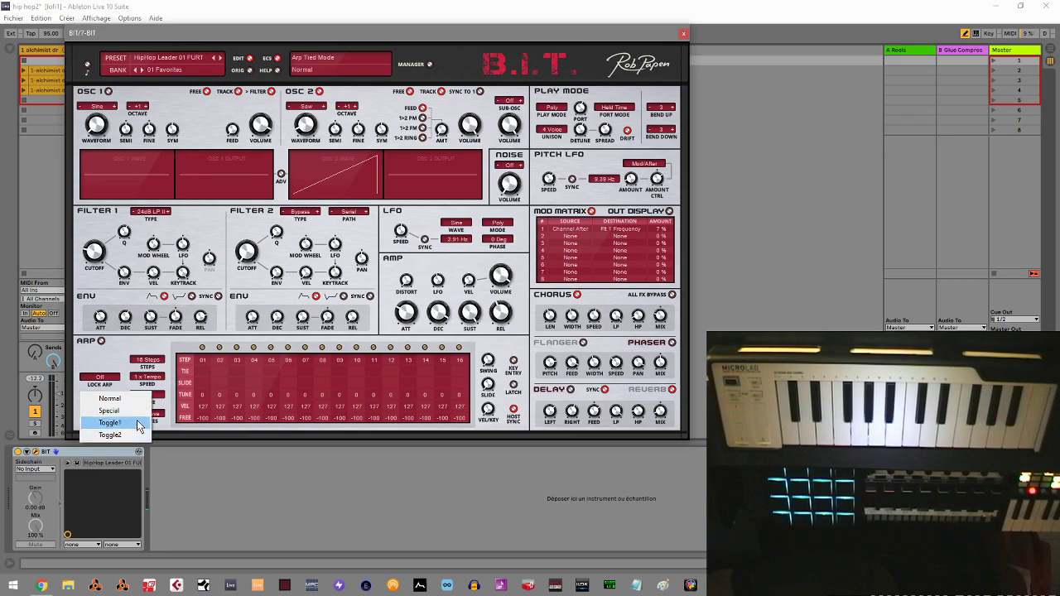
pyautogui.click(109, 398)
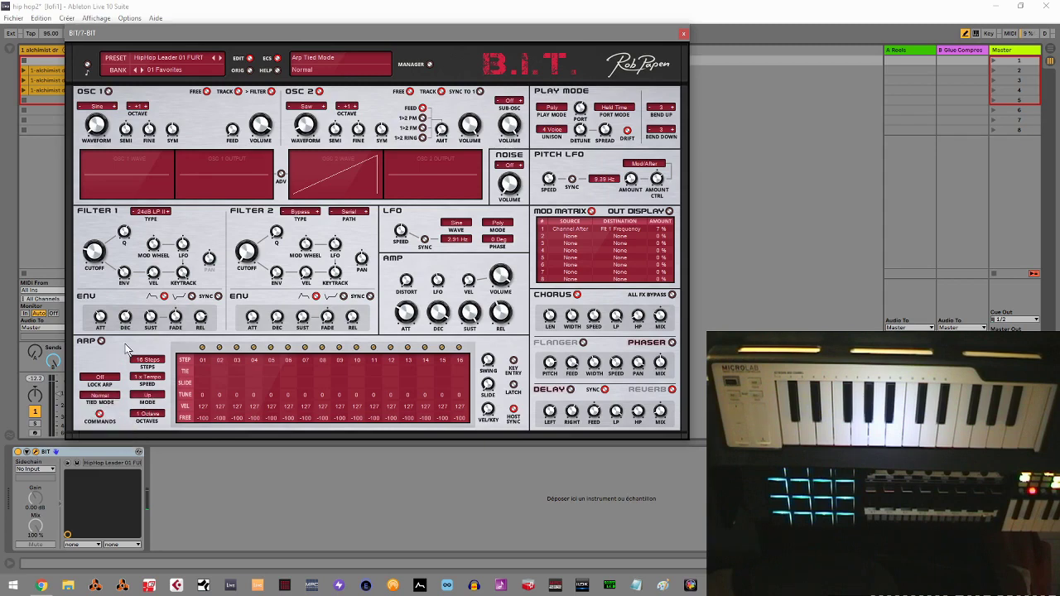
# Look through the play mode options and set the play mode to Arp.
pyautogui.click(563, 110)
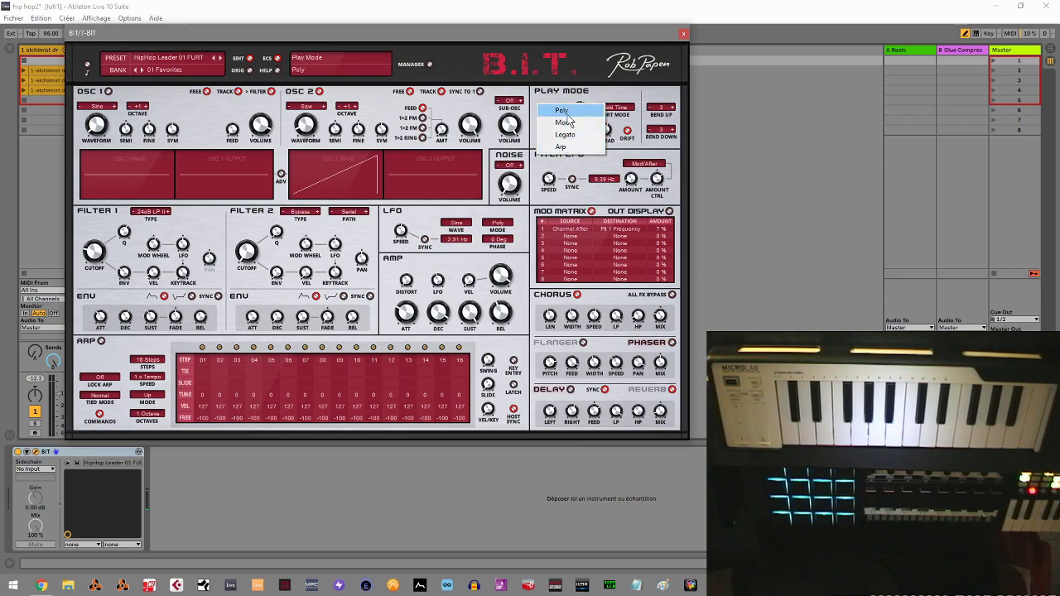
pyautogui.click(578, 91)
pyautogui.click(576, 94)
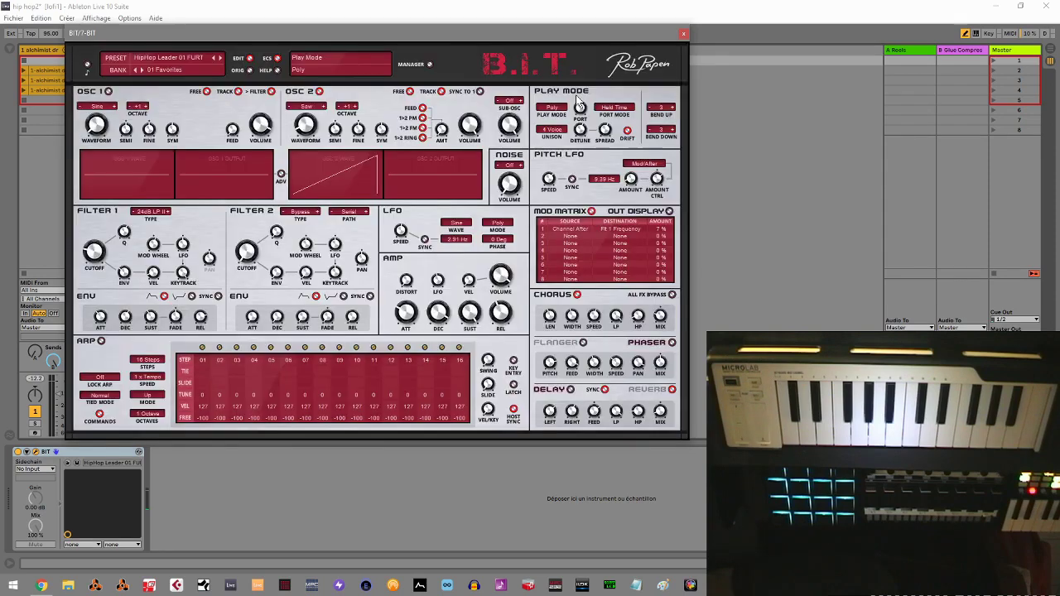
pyautogui.click(557, 110)
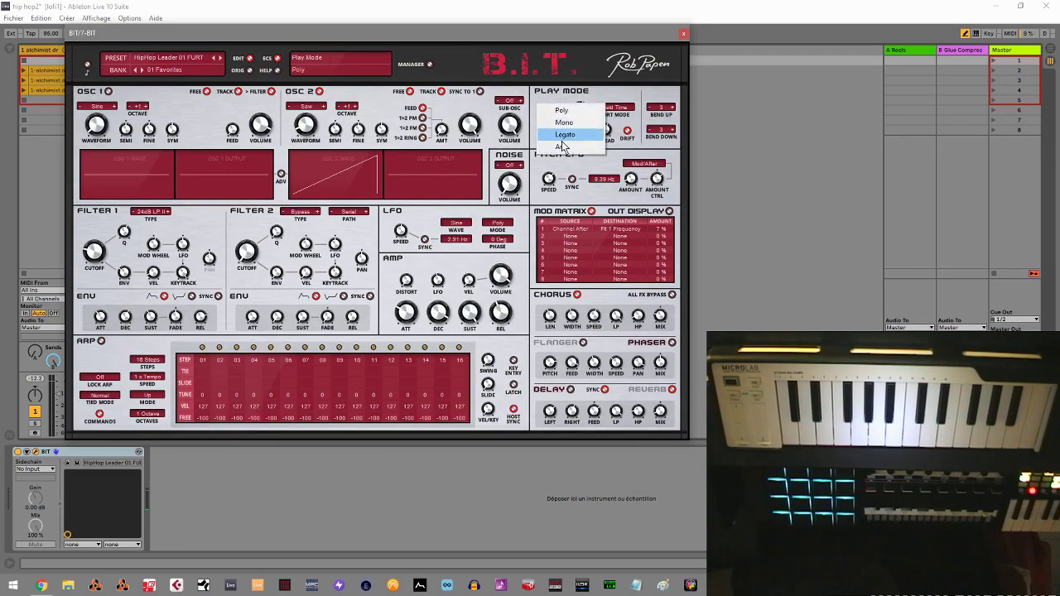
pyautogui.click(562, 151)
# Look through the unison mode options without choosing one, and close the credits and info page.
pyautogui.click(560, 130)
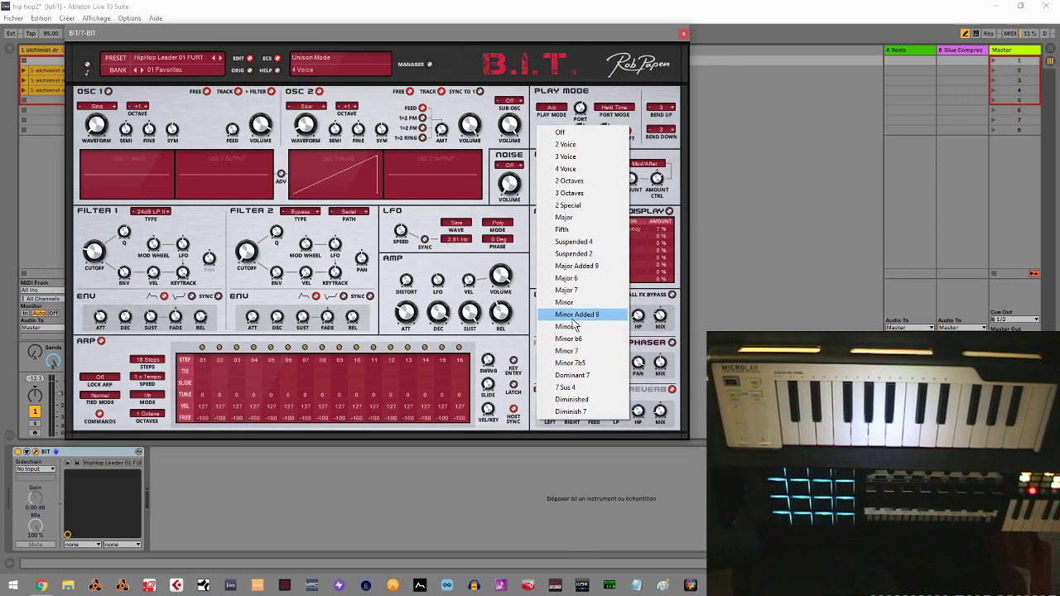
pyautogui.click(579, 98)
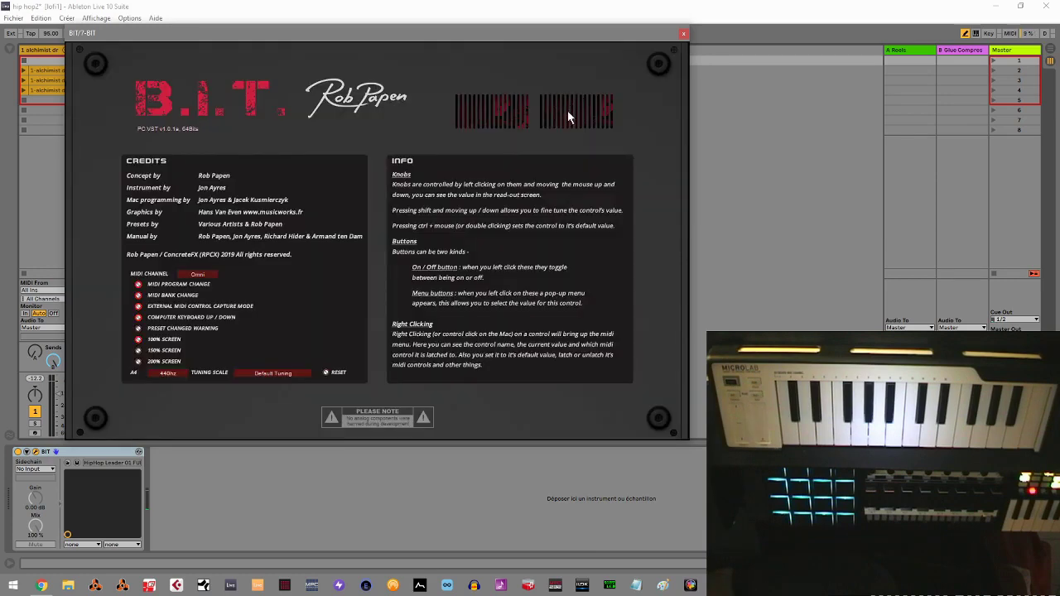
pyautogui.click(568, 116)
# Close the credits and info page and set the play mode to Poly.
pyautogui.click(561, 111)
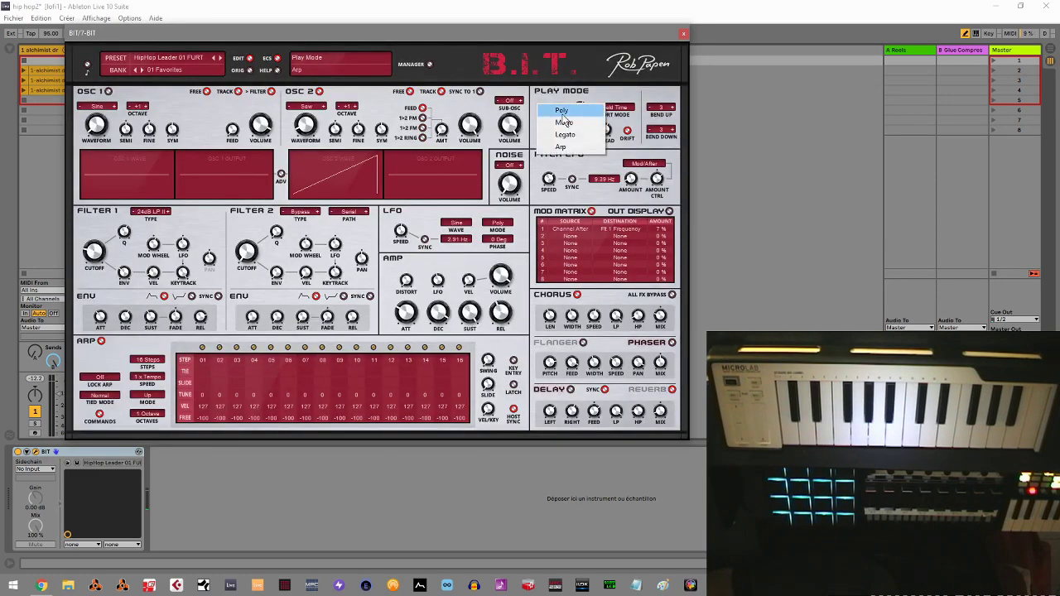
pyautogui.click(562, 113)
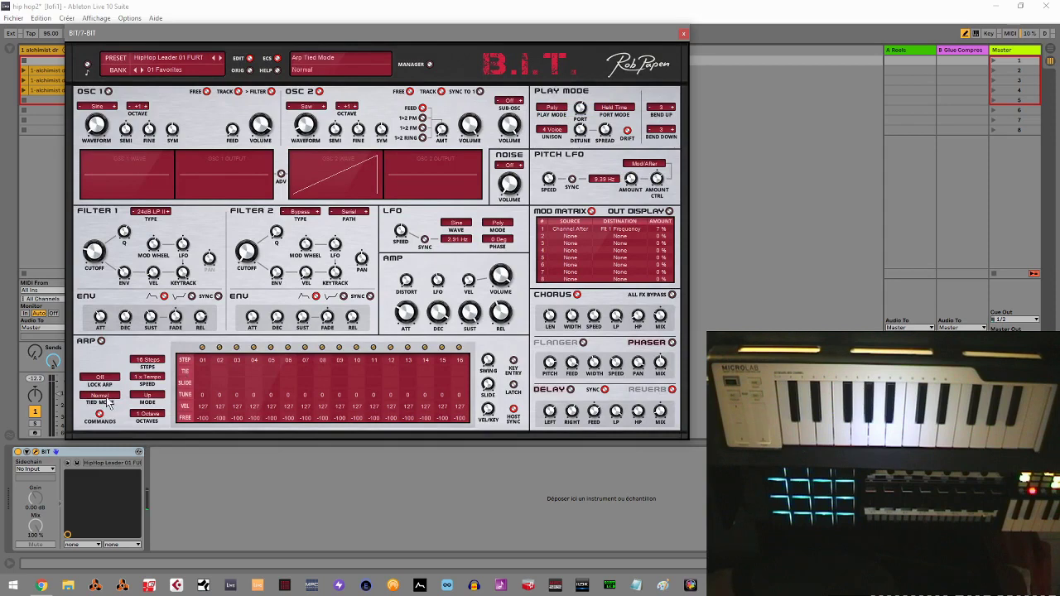
# Look through the arpeggiator's tied mode, step count and speed options without changing them.
pyautogui.click(112, 402)
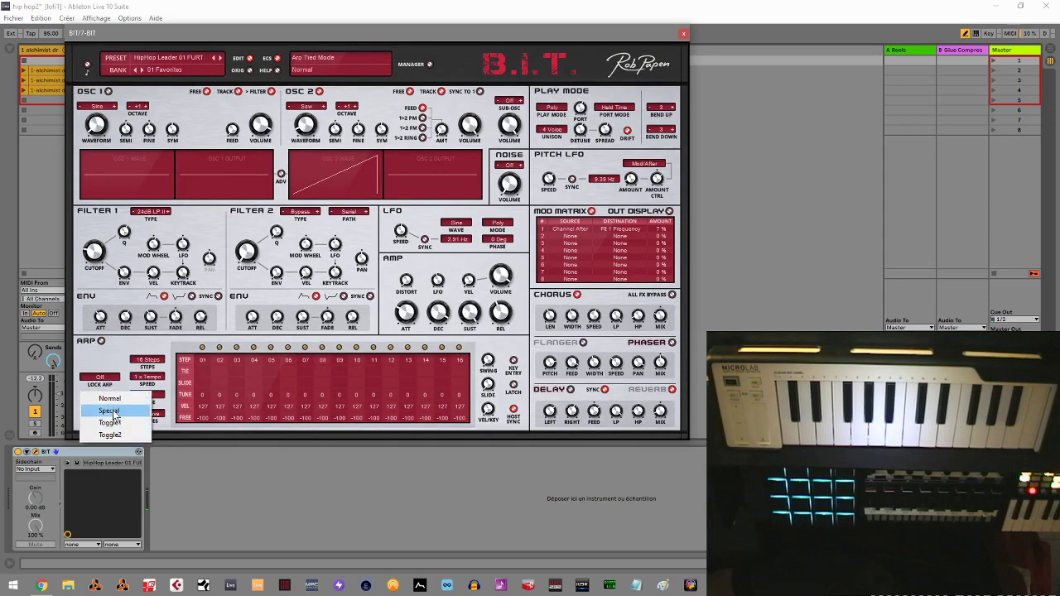
pyautogui.click(112, 356)
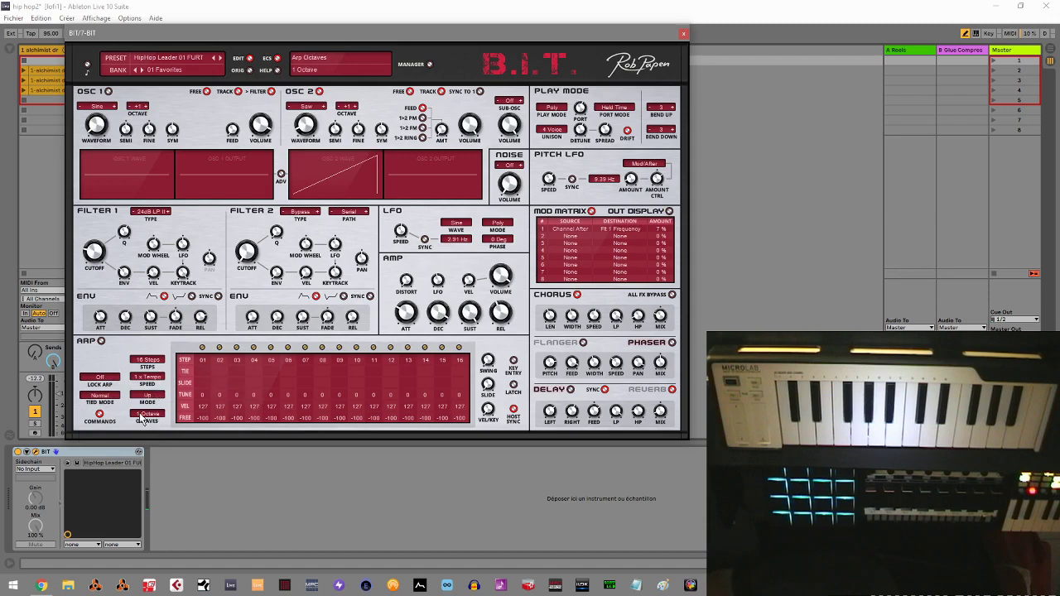
pyautogui.click(150, 366)
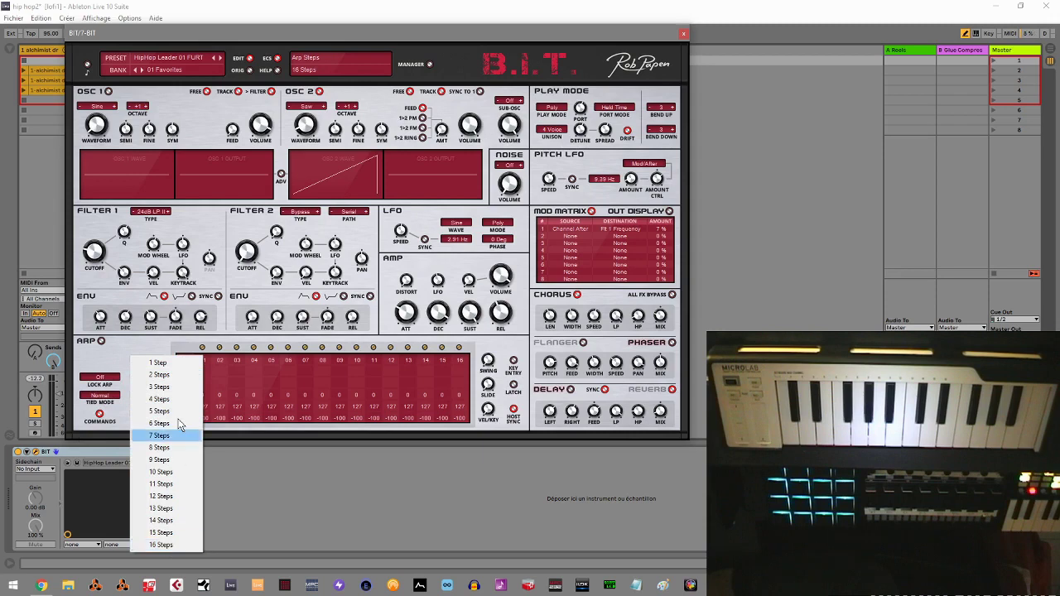
pyautogui.click(145, 335)
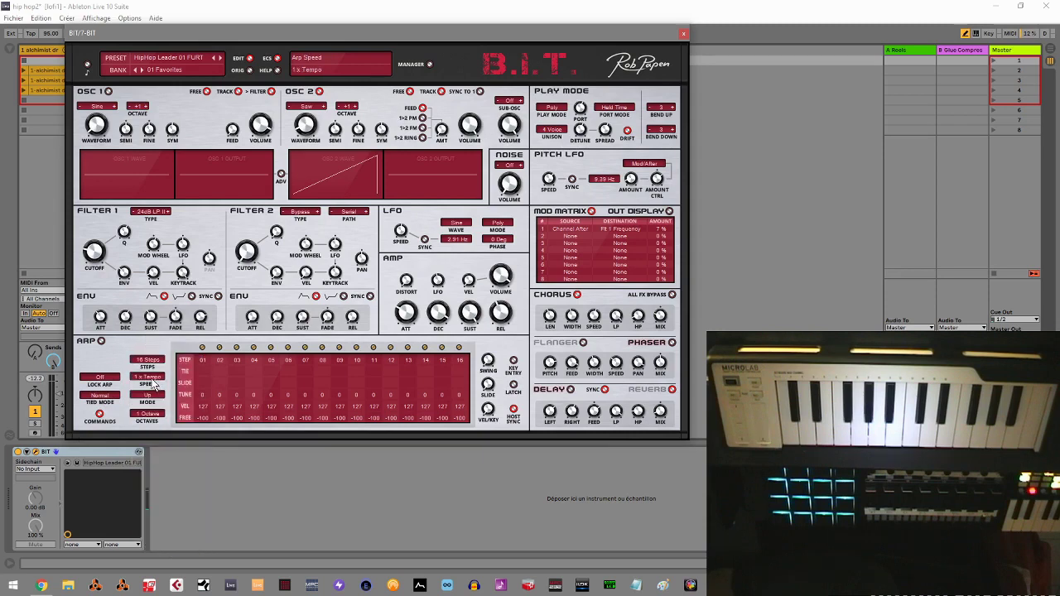
pyautogui.click(152, 378)
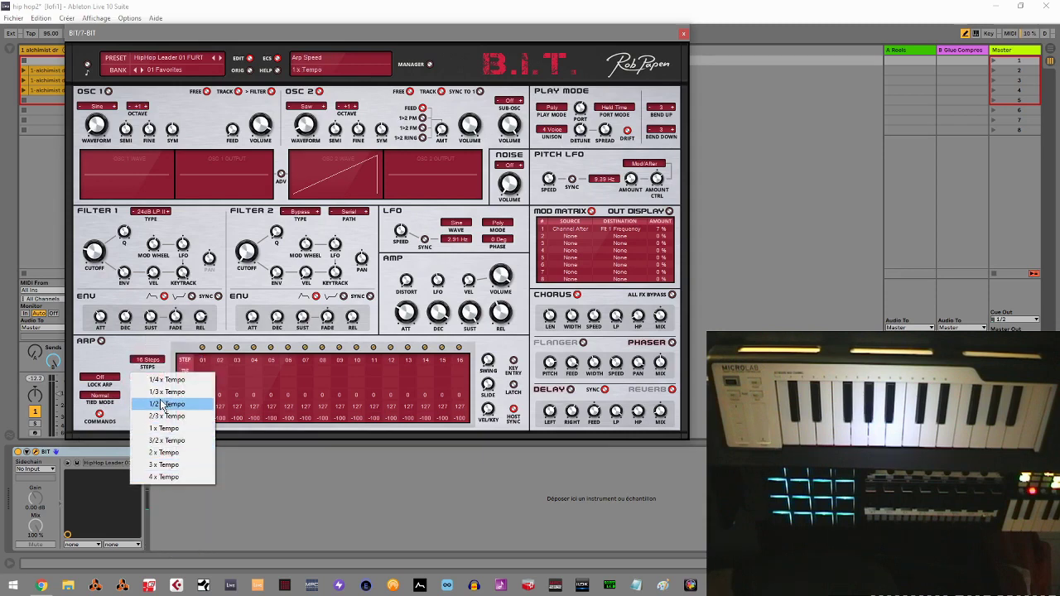
pyautogui.click(153, 346)
# Look through the arpeggiator's mode and octave options, keeping Up and 1 Octave, and examine its Vel/Key control.
pyautogui.click(148, 402)
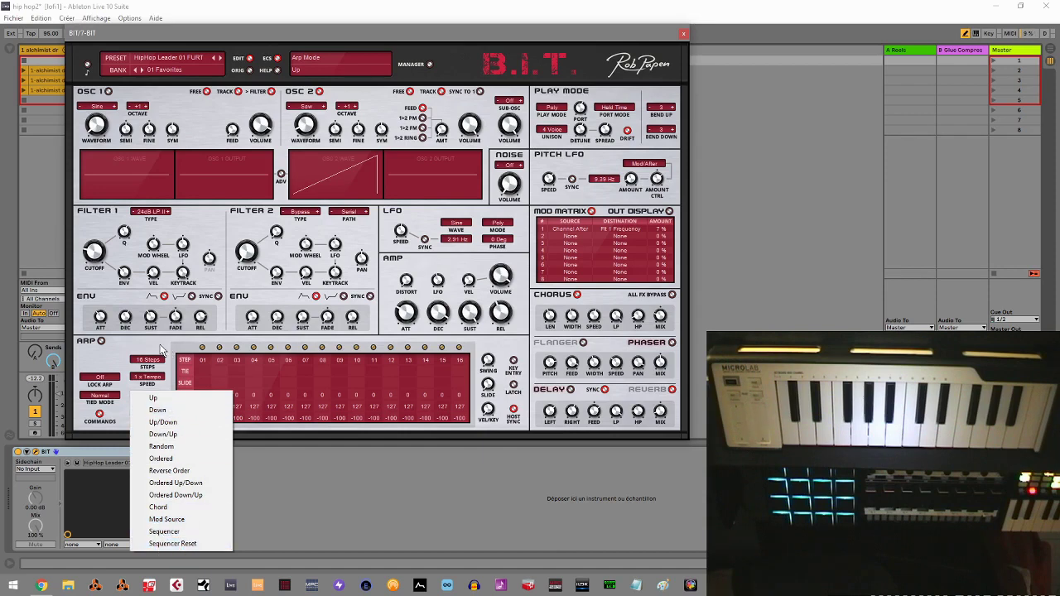
pyautogui.click(154, 400)
pyautogui.click(151, 417)
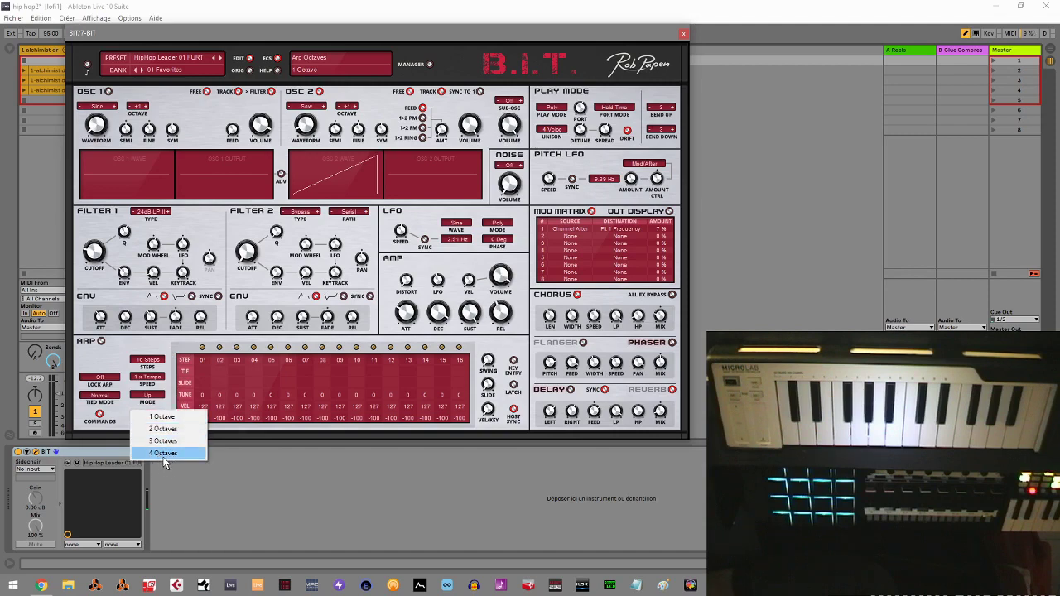
pyautogui.click(474, 354)
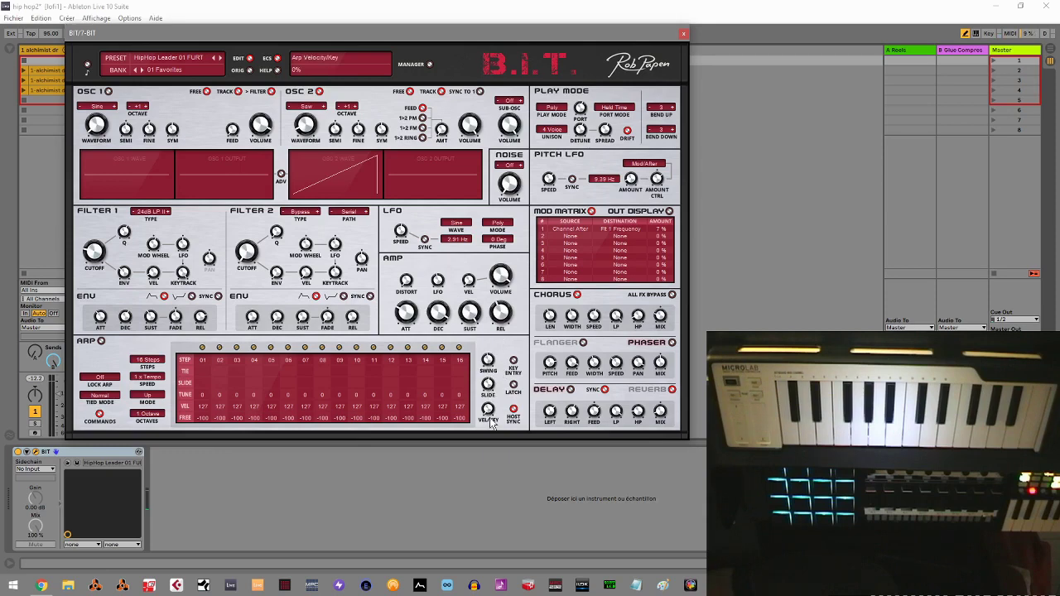
pyautogui.moveTo(491, 414); pyautogui.dragTo(491, 399)
# Look through the play mode and unison options, keeping Poly and 4 Voice, and close the credits and info page.
pyautogui.click(560, 108)
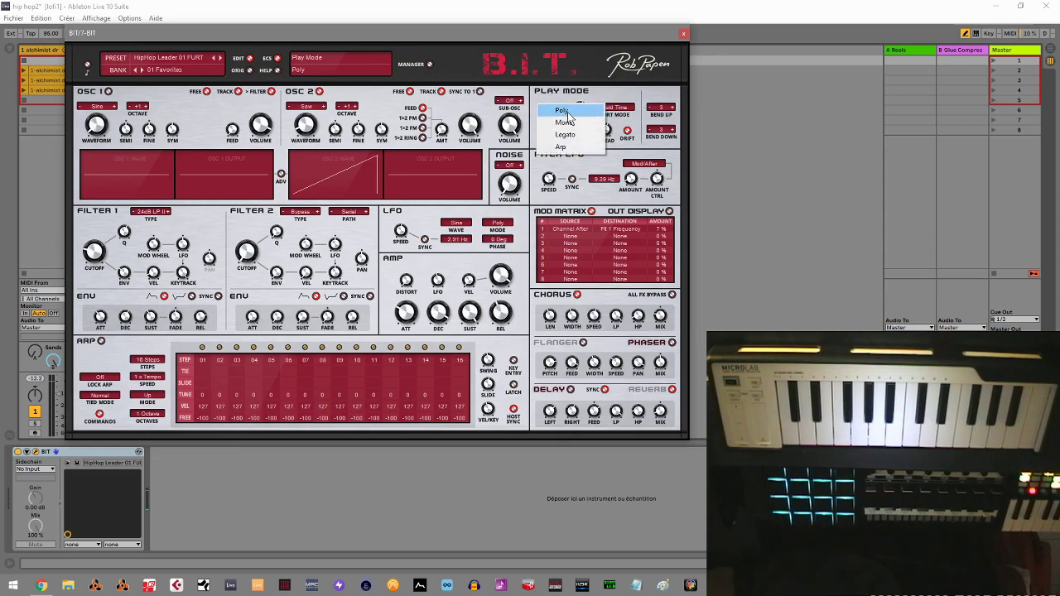
pyautogui.click(565, 113)
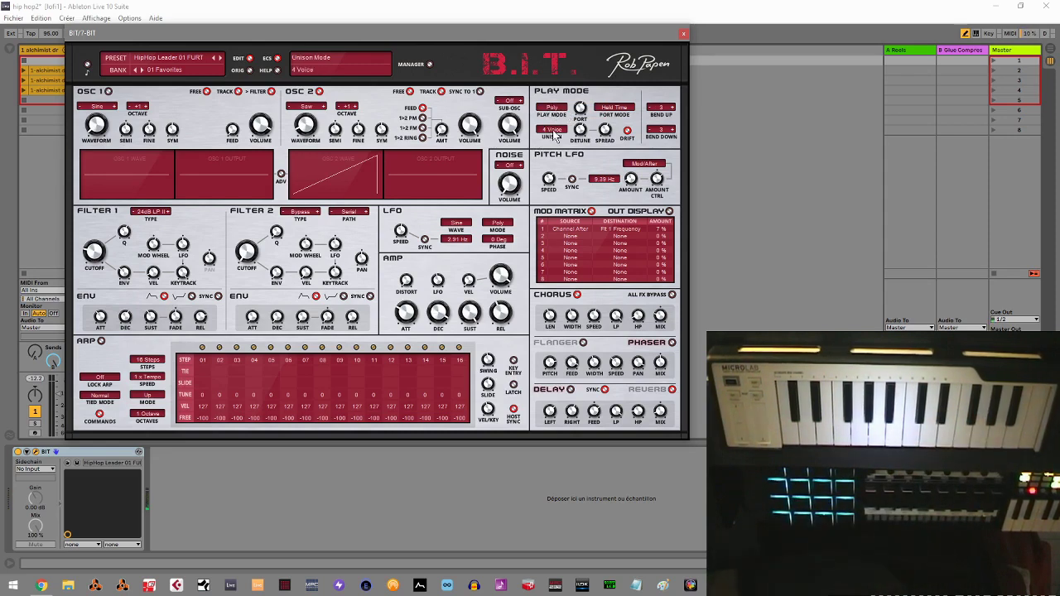
pyautogui.click(553, 129)
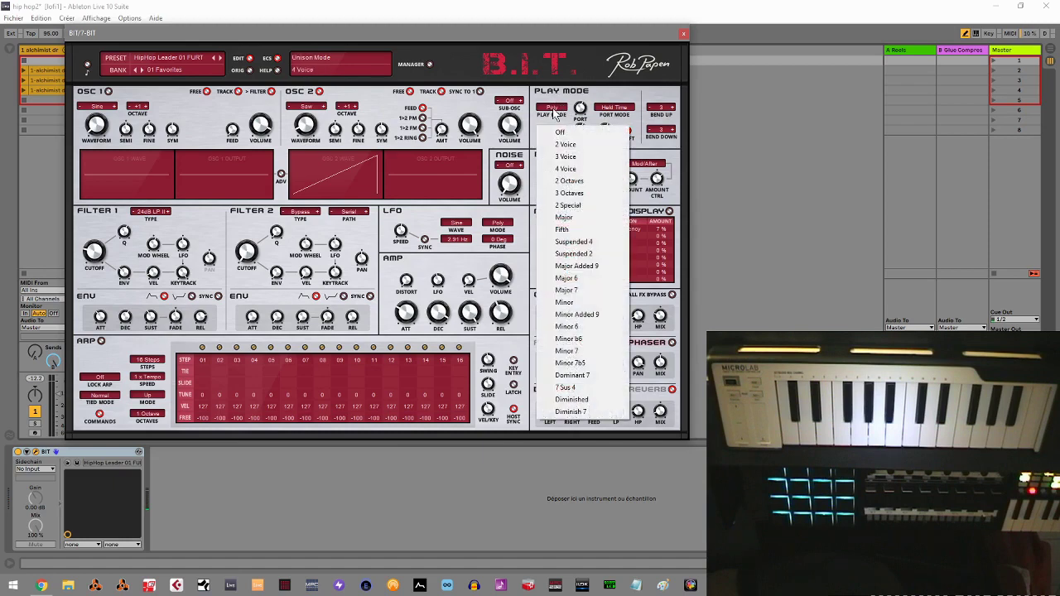
pyautogui.click(552, 114)
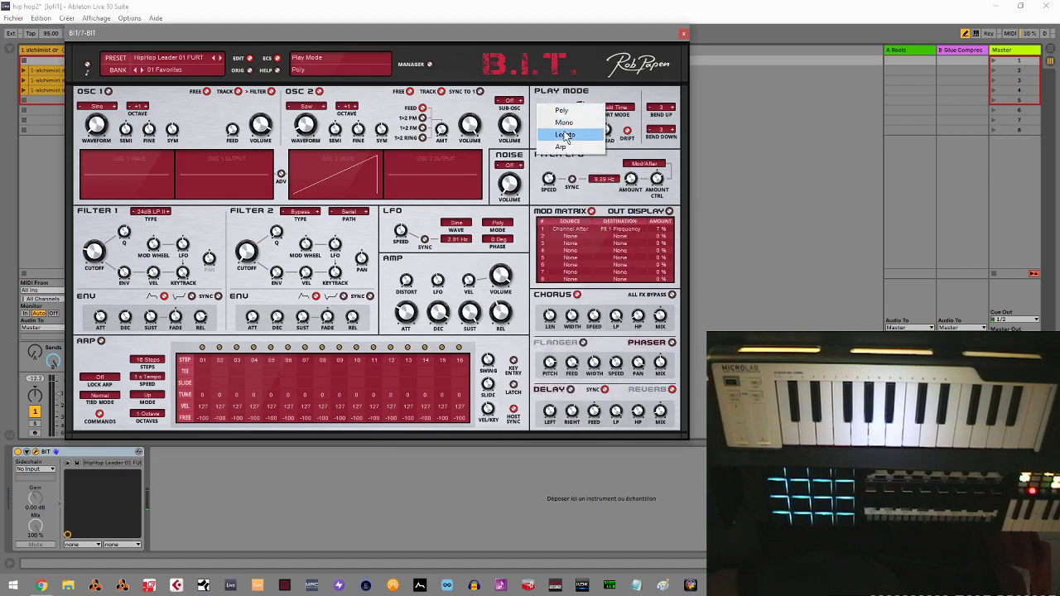
pyautogui.click(583, 93)
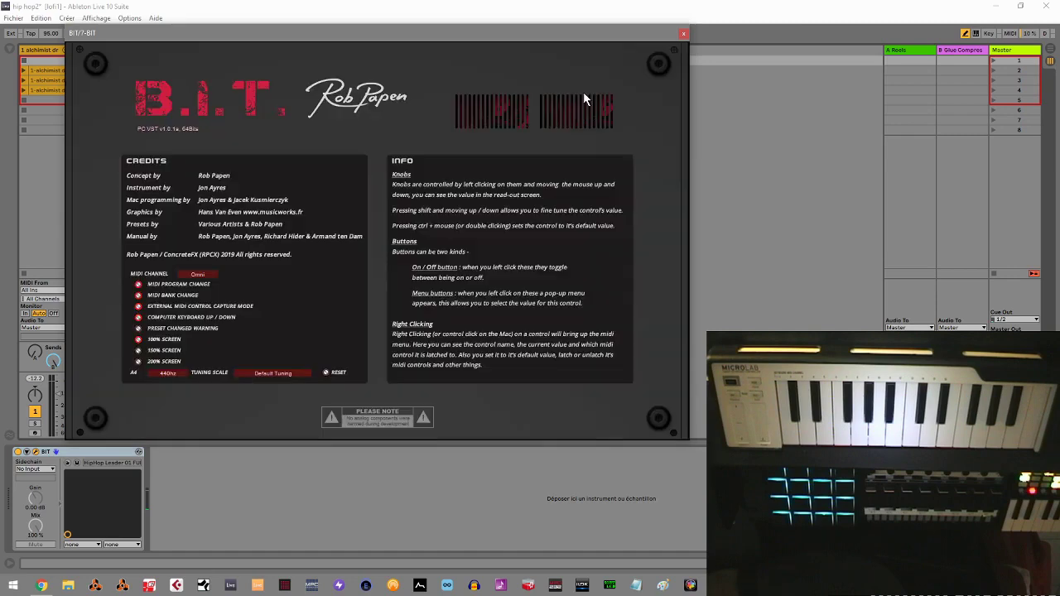
pyautogui.click(524, 103)
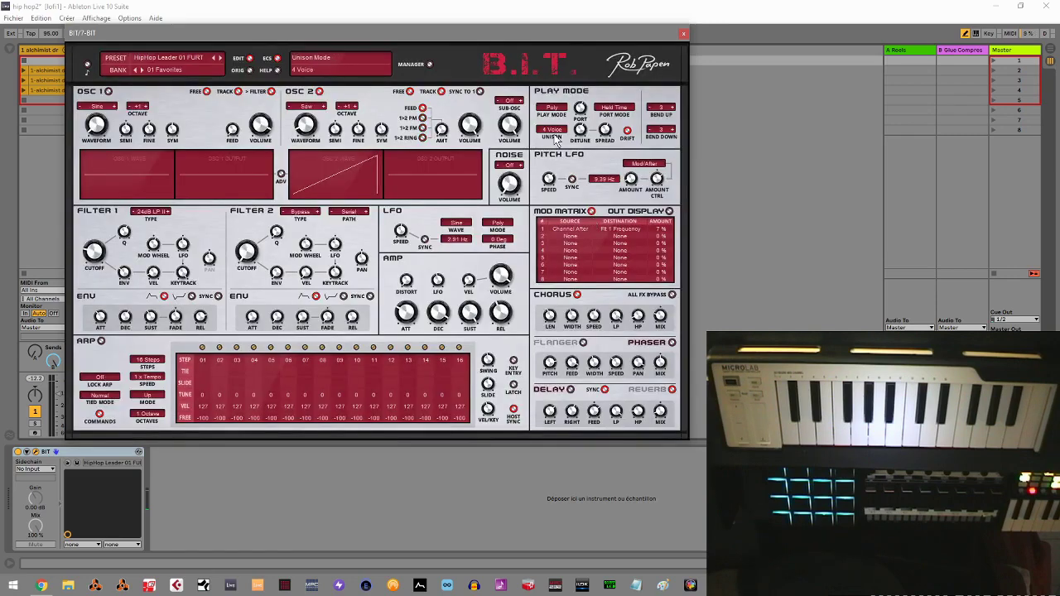
# Look through the unison chord and voice options again and examine the unison detune amount.
pyautogui.click(555, 131)
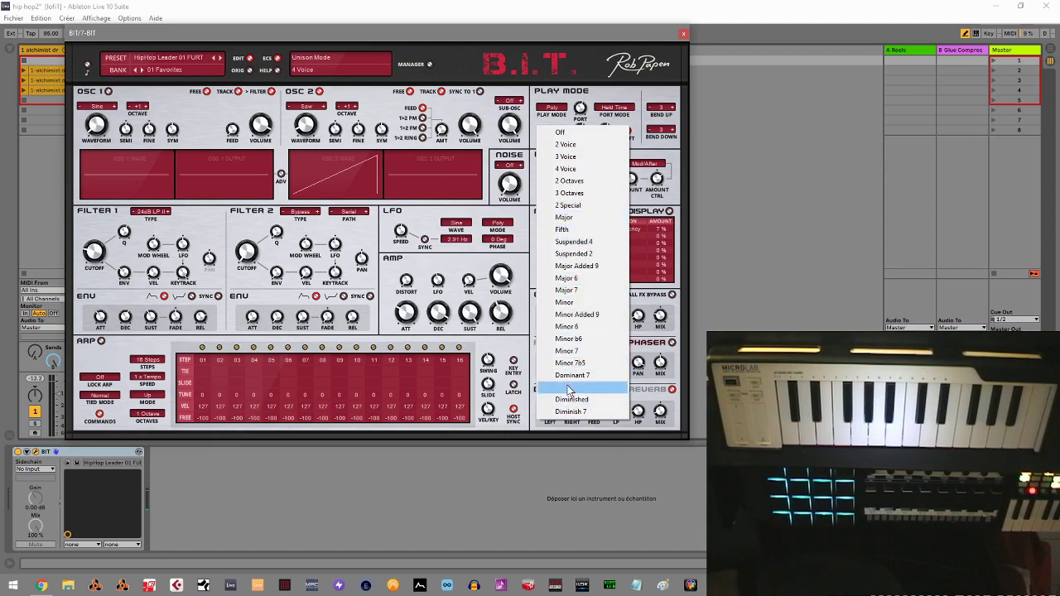
pyautogui.click(597, 113)
pyautogui.moveTo(581, 137); pyautogui.dragTo(582, 144)
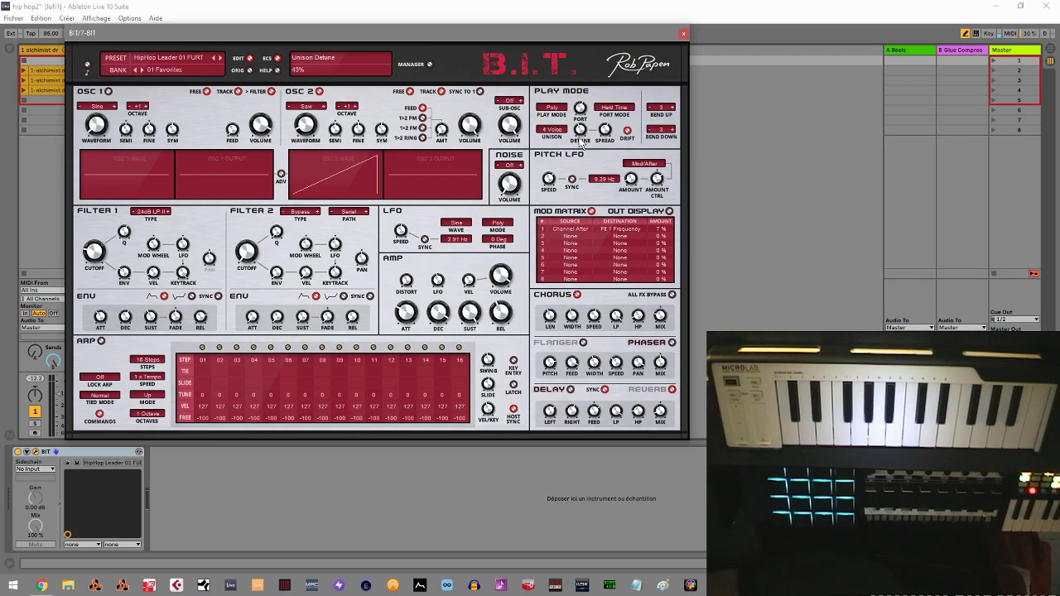
# Set the play mode to Mono and close the credits and info page.
pyautogui.click(559, 110)
pyautogui.click(560, 110)
pyautogui.click(556, 110)
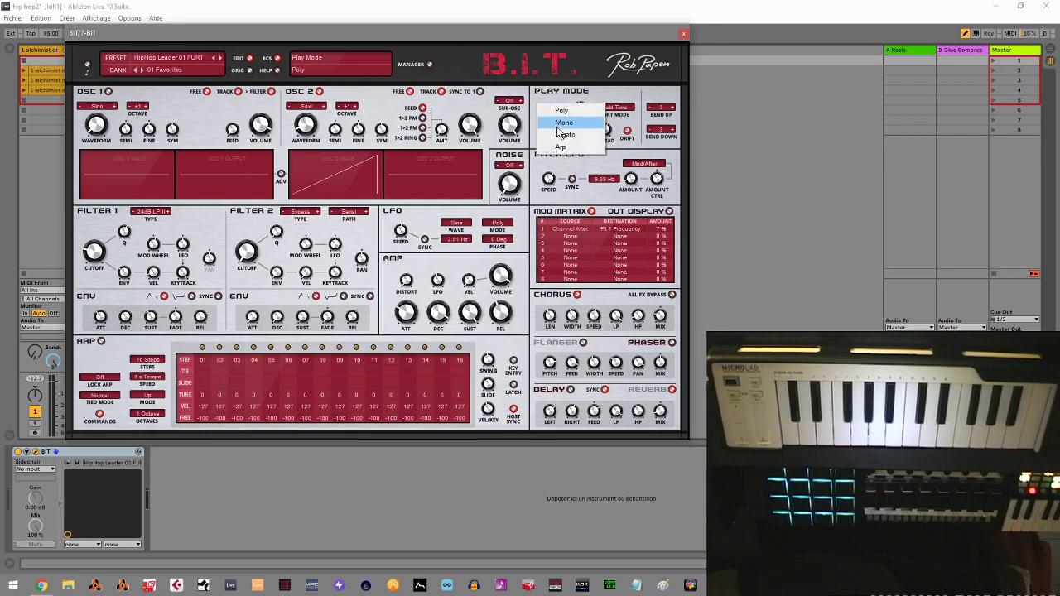
pyautogui.click(561, 124)
pyautogui.click(579, 93)
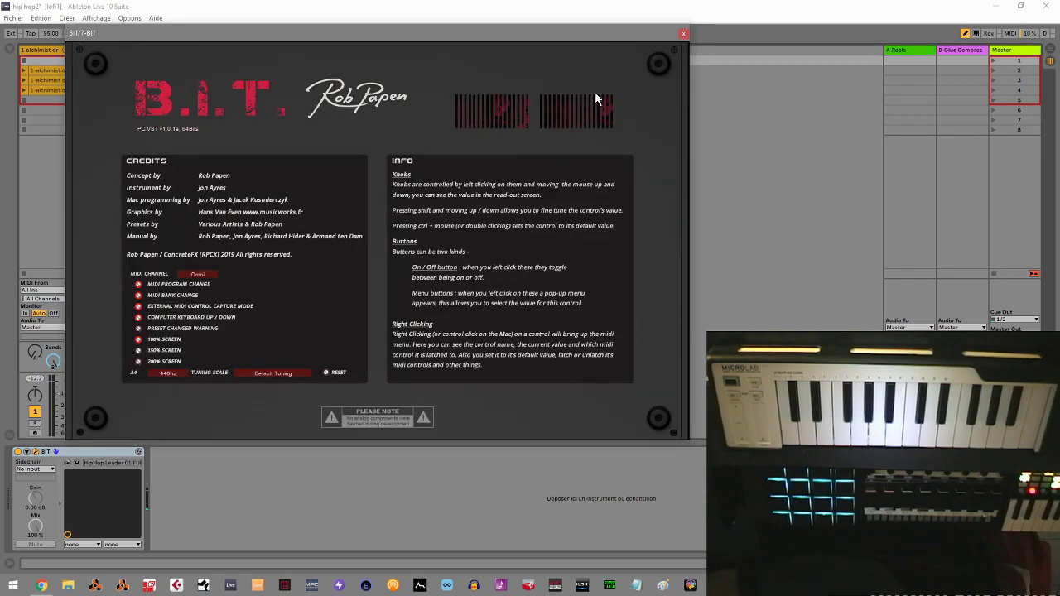
pyautogui.click(596, 95)
# Look through the portamento mode options, keeping Held Time.
pyautogui.click(621, 109)
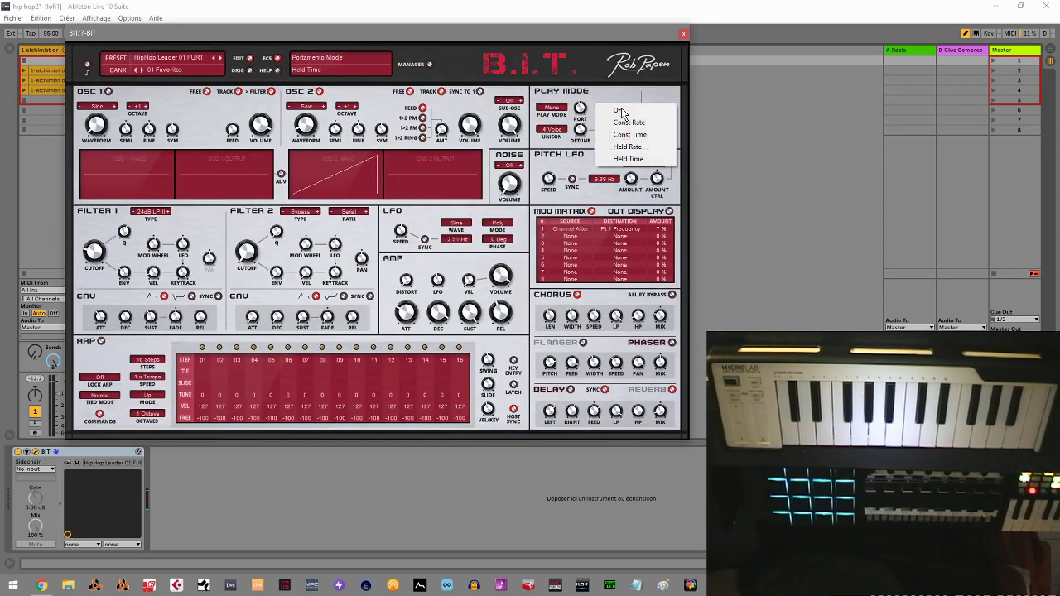
pyautogui.click(625, 88)
pyautogui.click(622, 102)
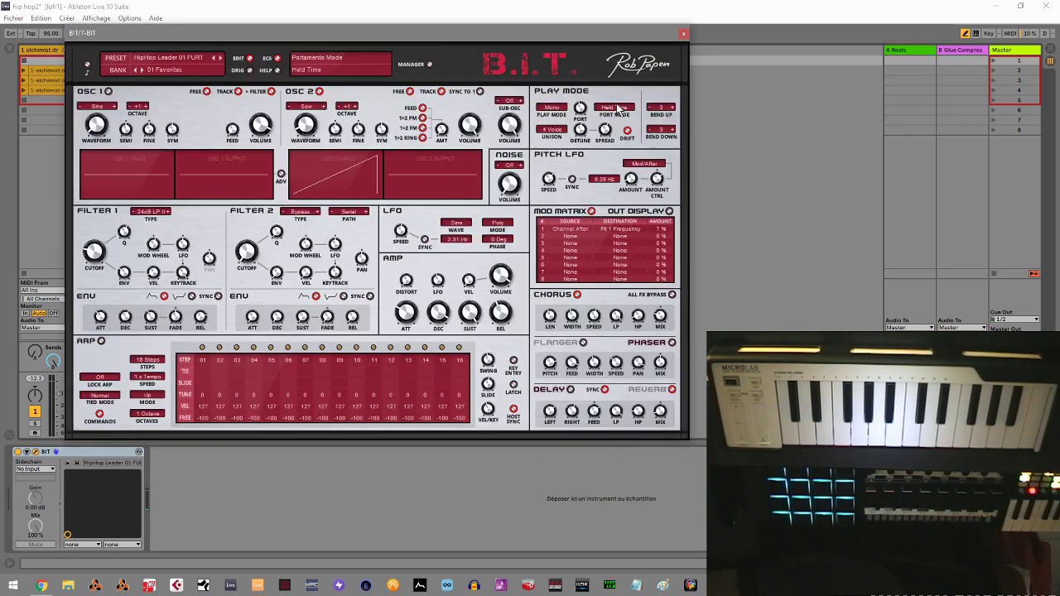
pyautogui.click(618, 114)
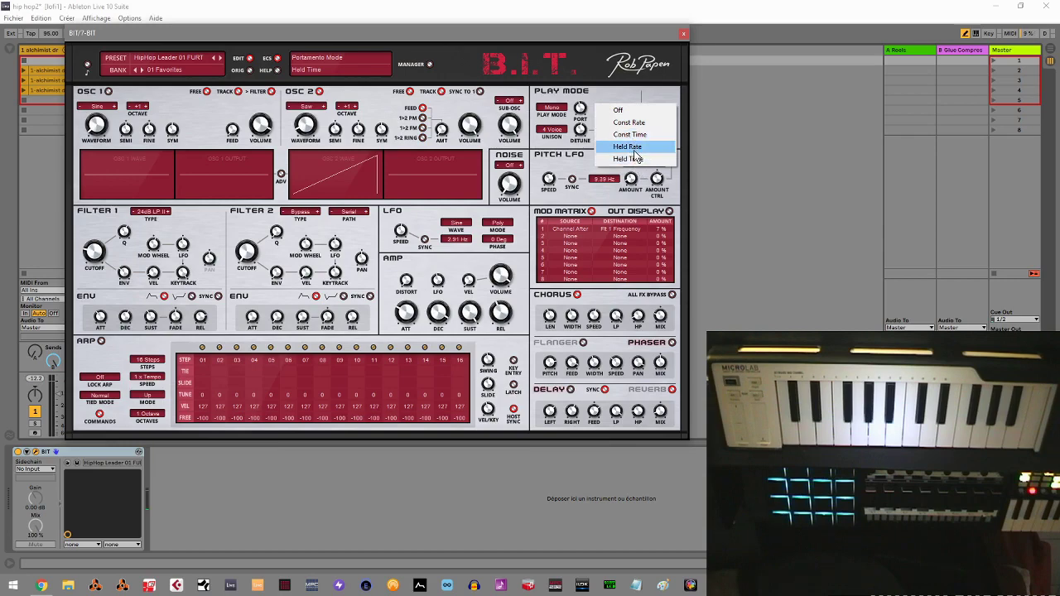
pyautogui.click(658, 92)
pyautogui.click(661, 99)
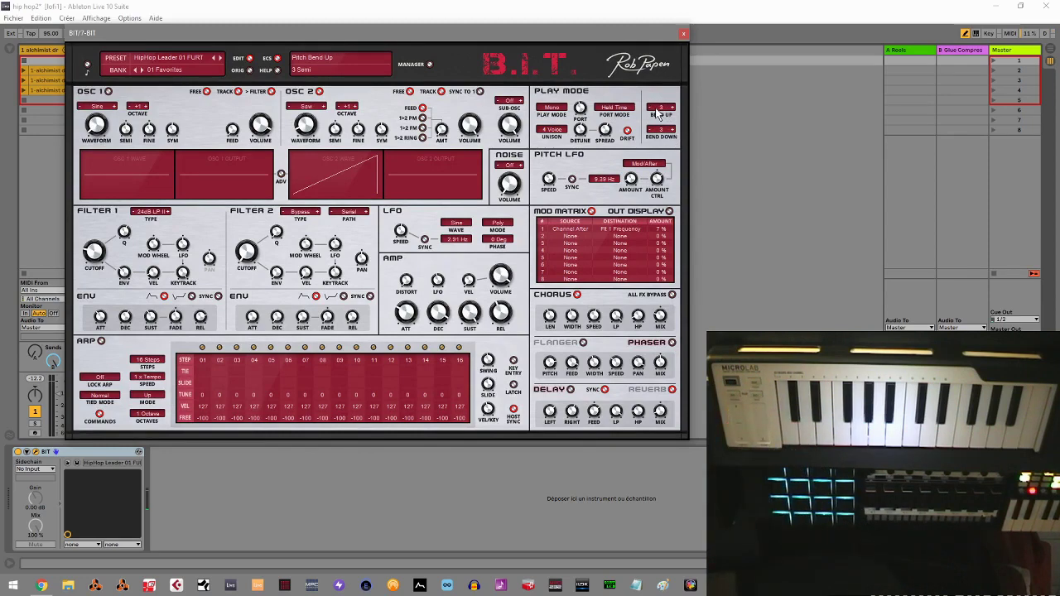
# Look through the pitch LFO's modulation sources, turn on its tempo sync, and look through the synced speed values, keeping 1/2 QB.
pyautogui.click(654, 170)
pyautogui.moveTo(683, 186)
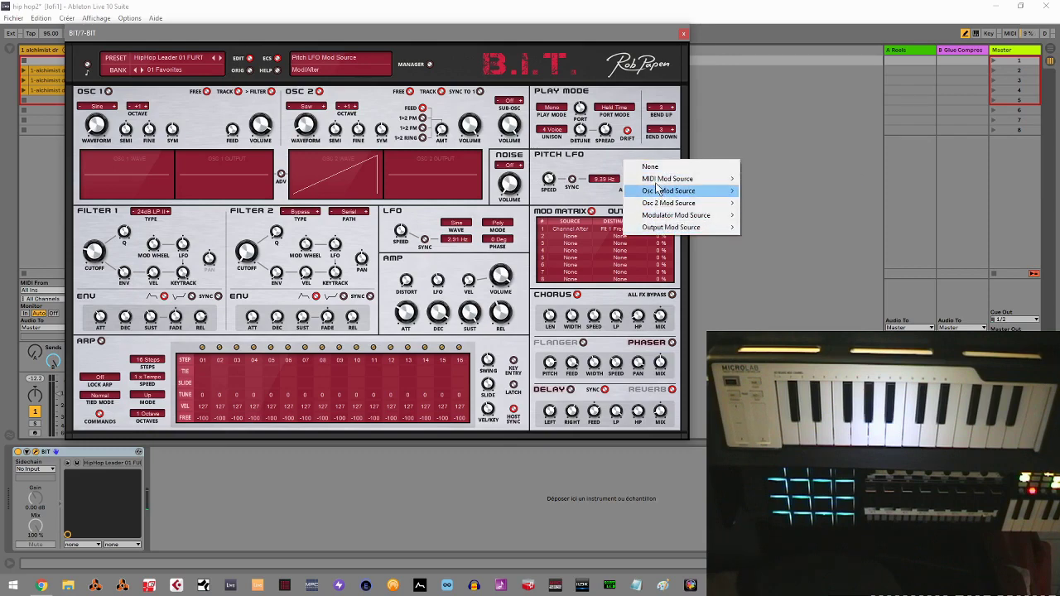
pyautogui.click(576, 165)
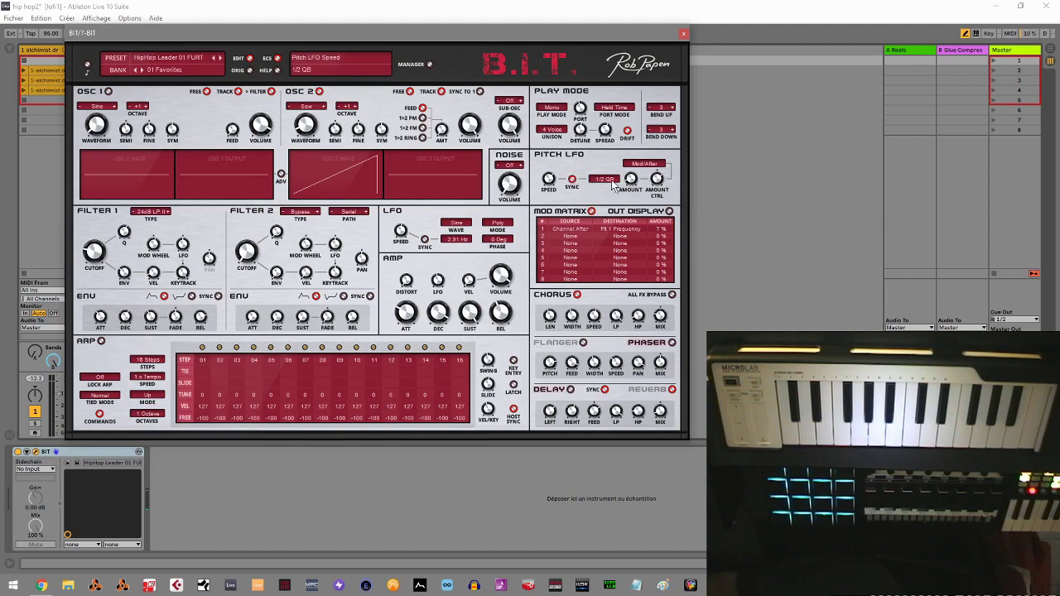
pyautogui.click(611, 180)
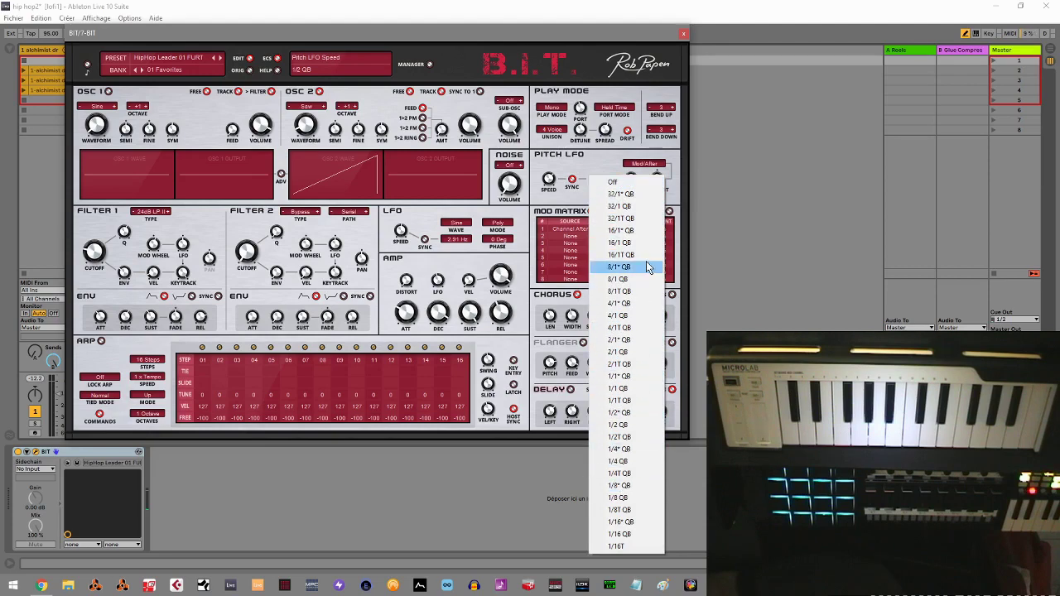
pyautogui.click(614, 163)
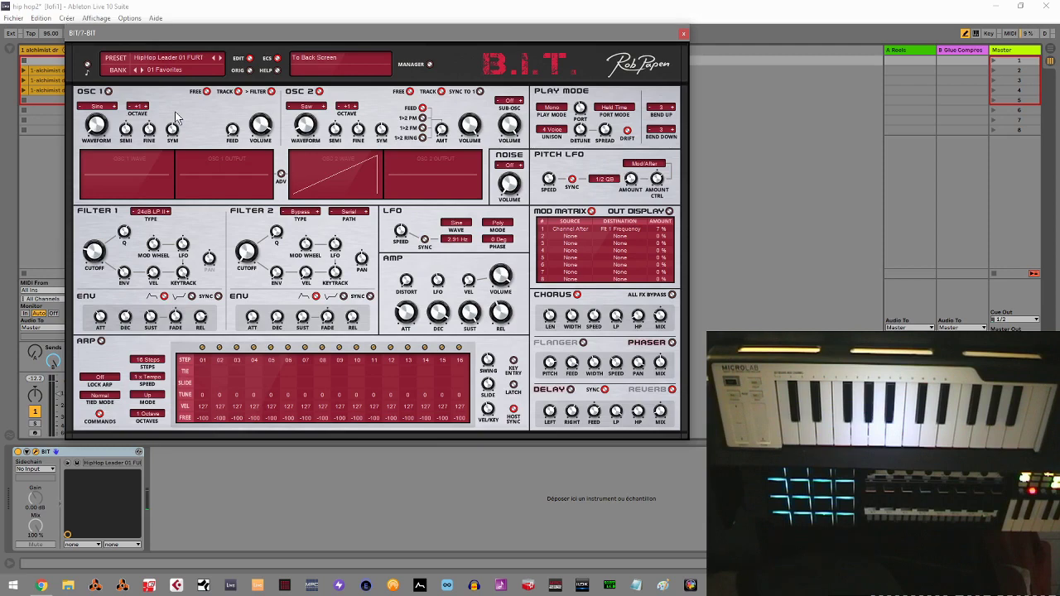
# Look through the preset options and the recently browsed presets, keeping HipHop Leader 01 FURTIF.
pyautogui.click(172, 61)
pyautogui.moveTo(197, 150)
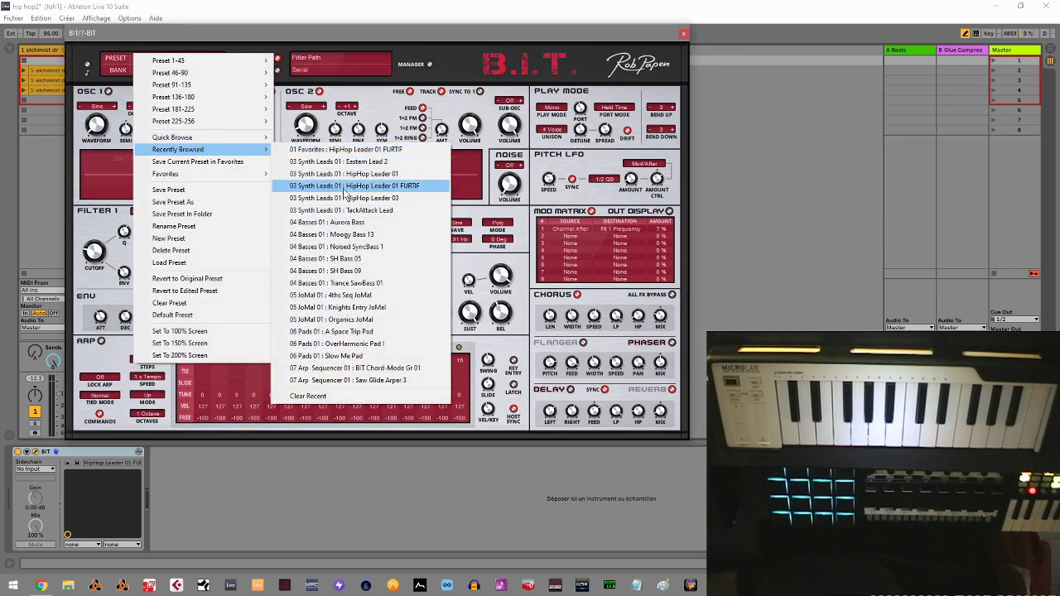
pyautogui.click(354, 152)
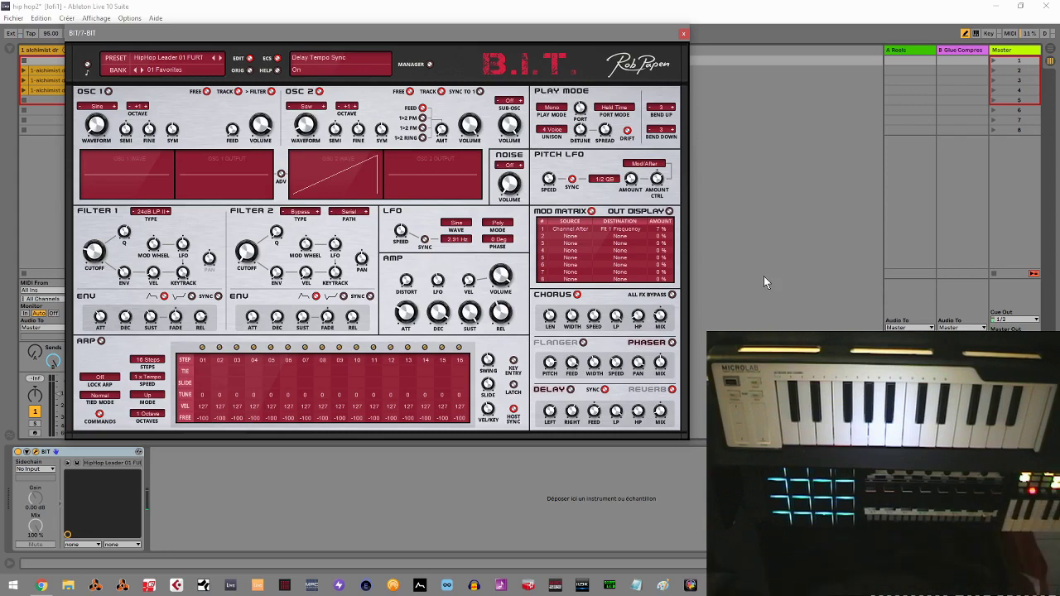
# Close the 7 BIT track's synth window, open the B.I.T. instance on the 5 BIT track and reposition its window.
pyautogui.click(685, 34)
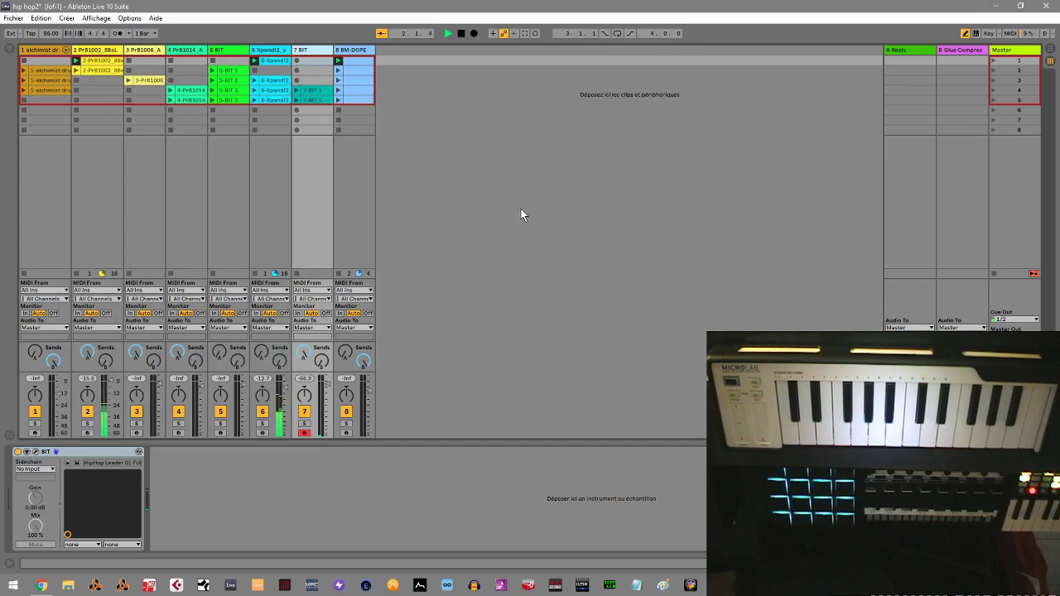
pyautogui.click(35, 452)
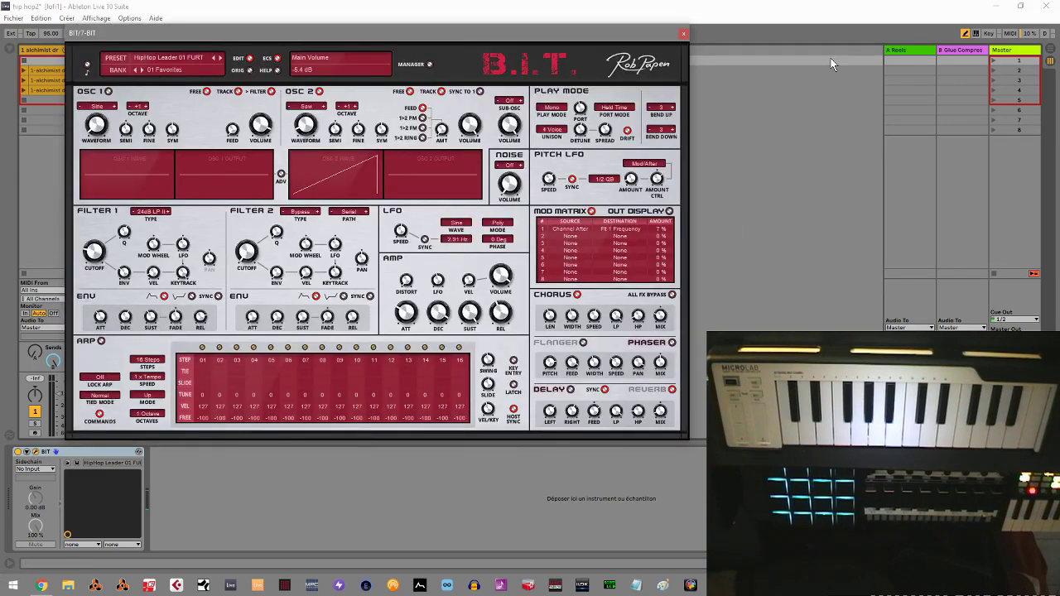
pyautogui.click(683, 34)
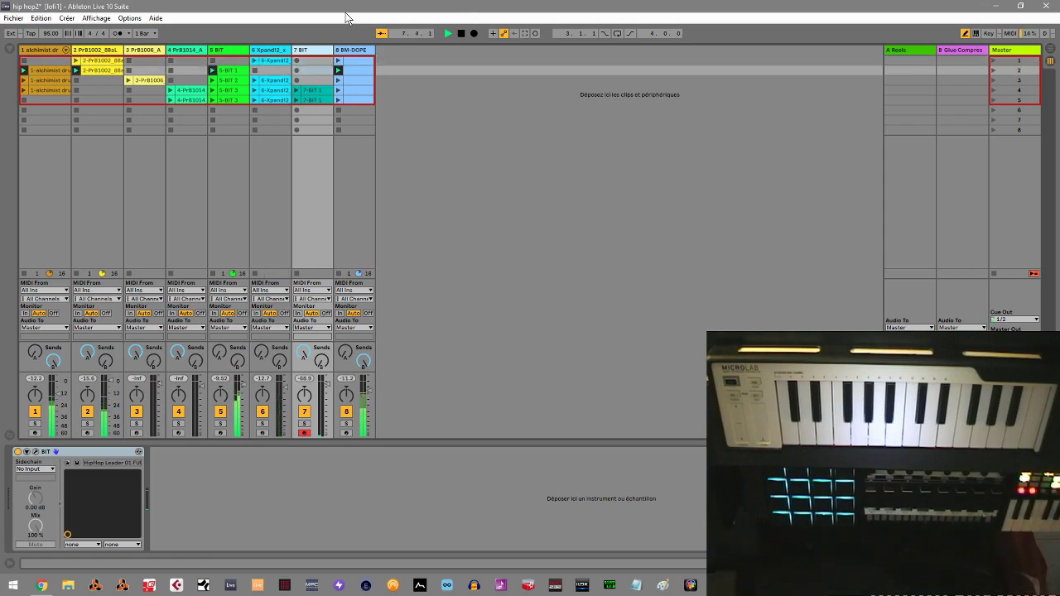
pyautogui.click(227, 50)
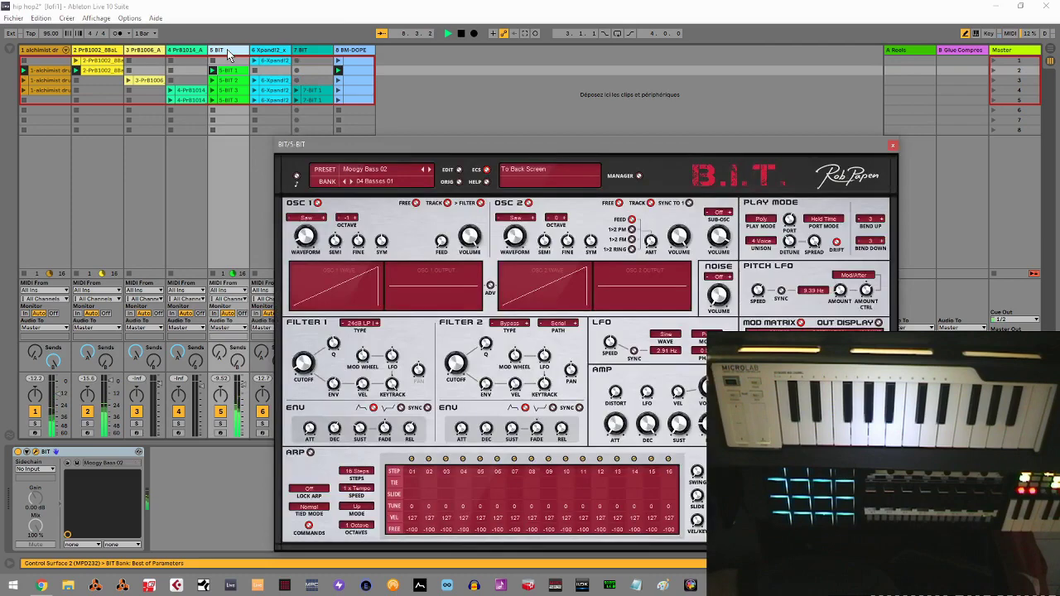
pyautogui.moveTo(606, 147); pyautogui.dragTo(351, 55)
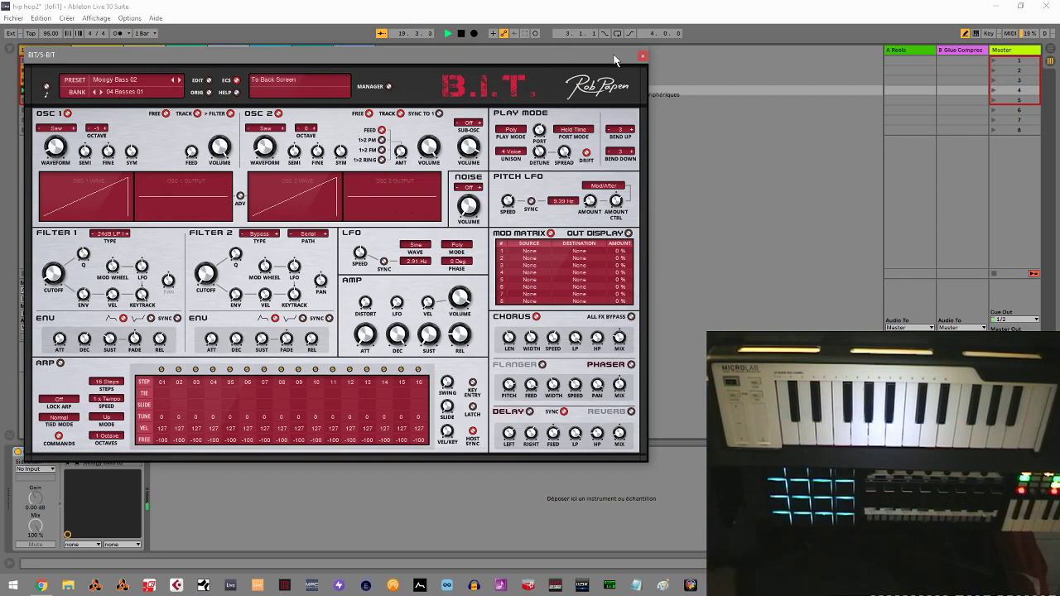
# Close the 5 BIT track's synth window and open the B.I.T. instance on the 7 BIT track.
pyautogui.click(643, 56)
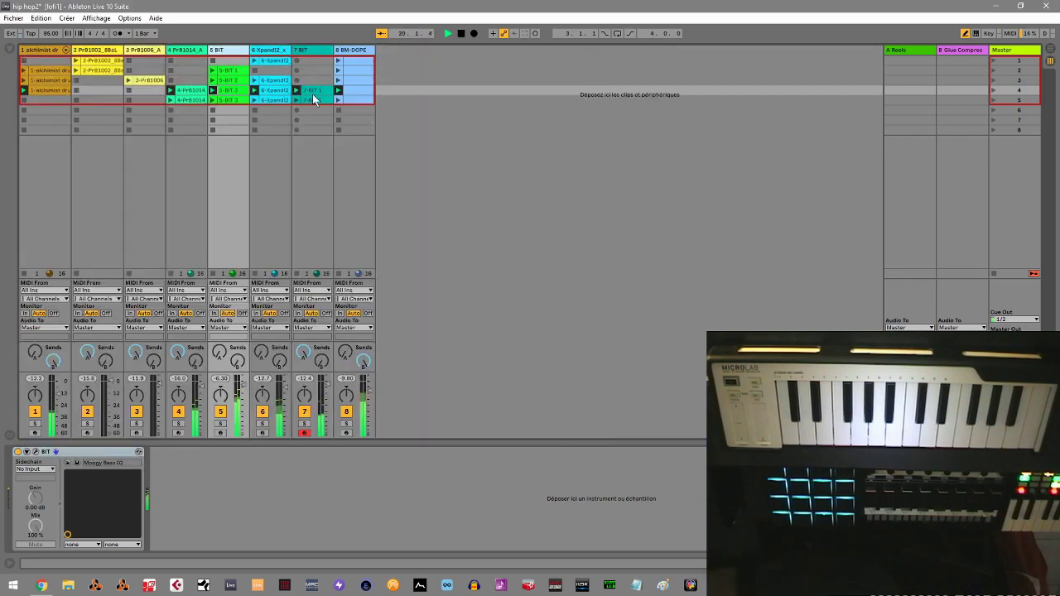
pyautogui.click(311, 50)
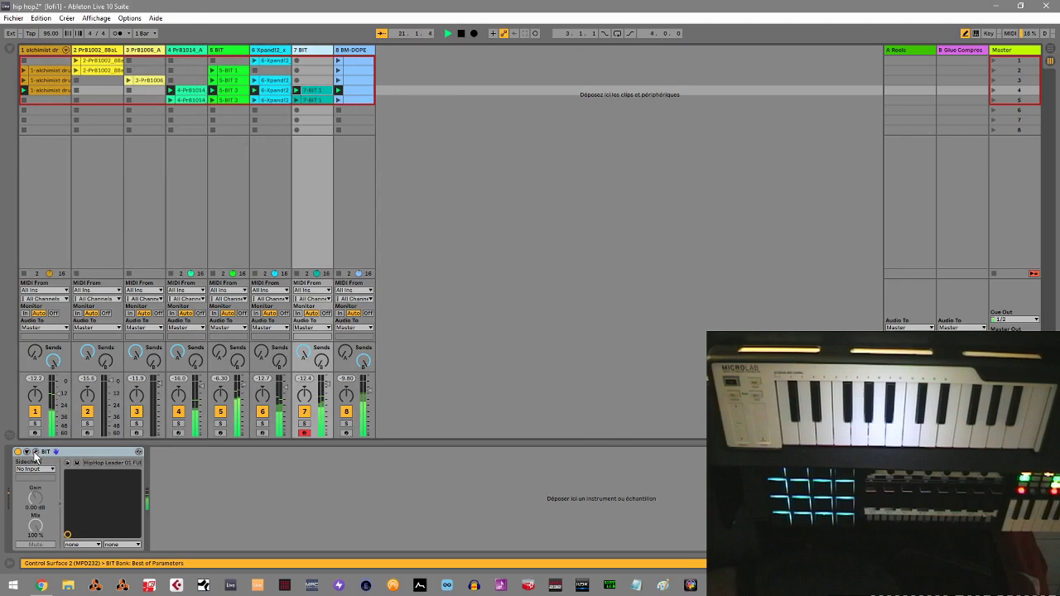
pyautogui.click(139, 451)
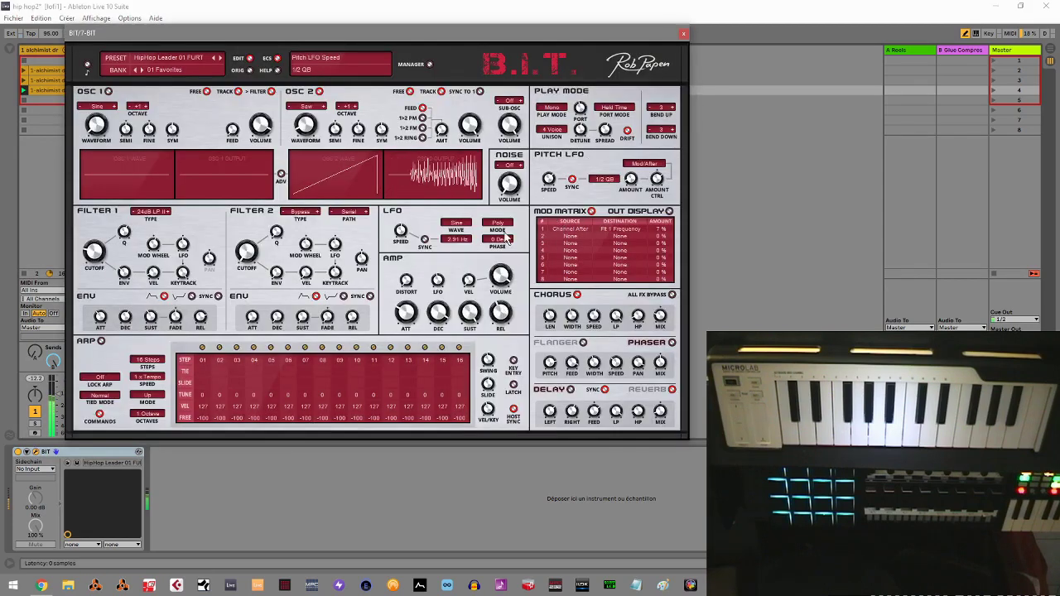
pyautogui.moveTo(497, 268); pyautogui.dragTo(497, 275)
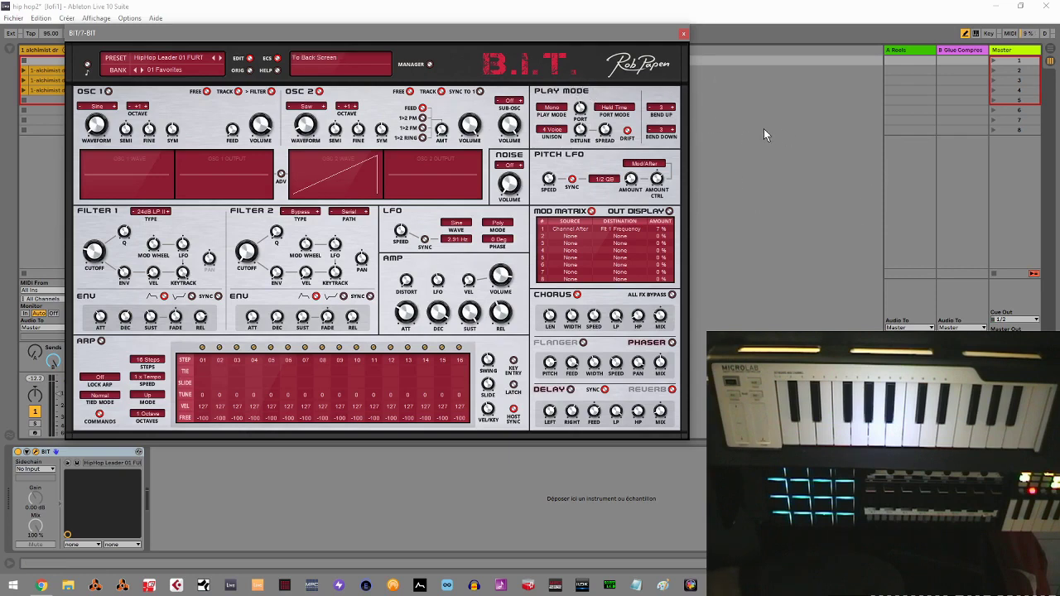
# Switch to Chrome and view the B.I.T. product pages on Plugin Boutique and the Rob Papen website.
pyautogui.click(41, 587)
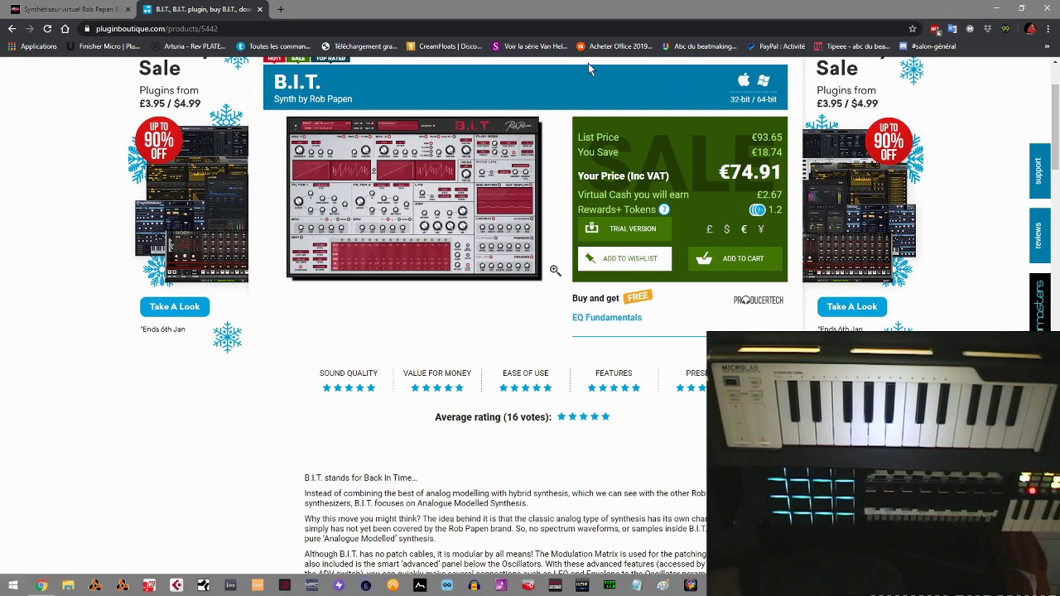
pyautogui.click(90, 9)
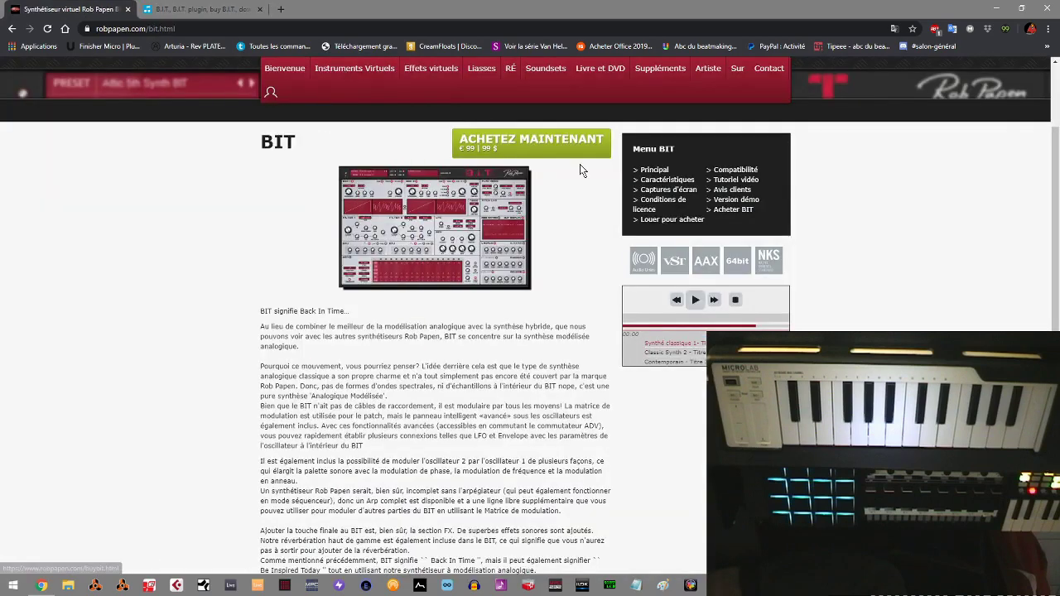